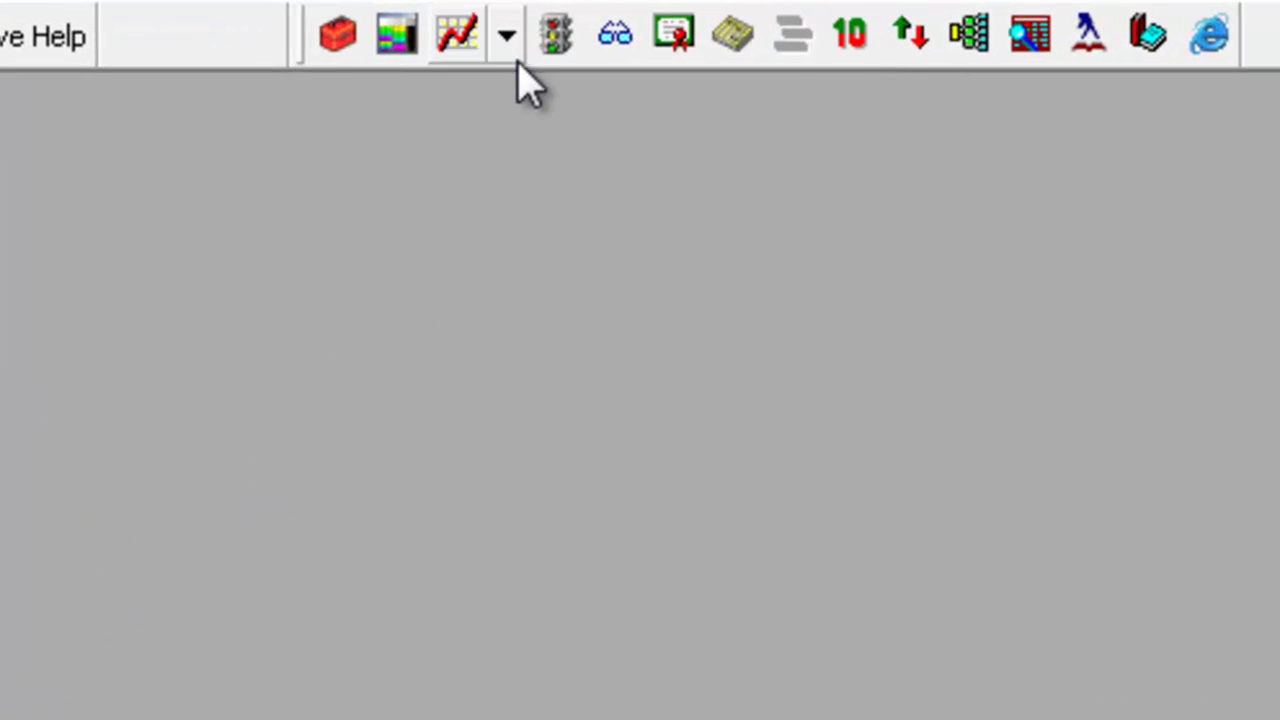
Create a new default AAPL chart and keep Intraday as its chart type
left_click(505, 40)
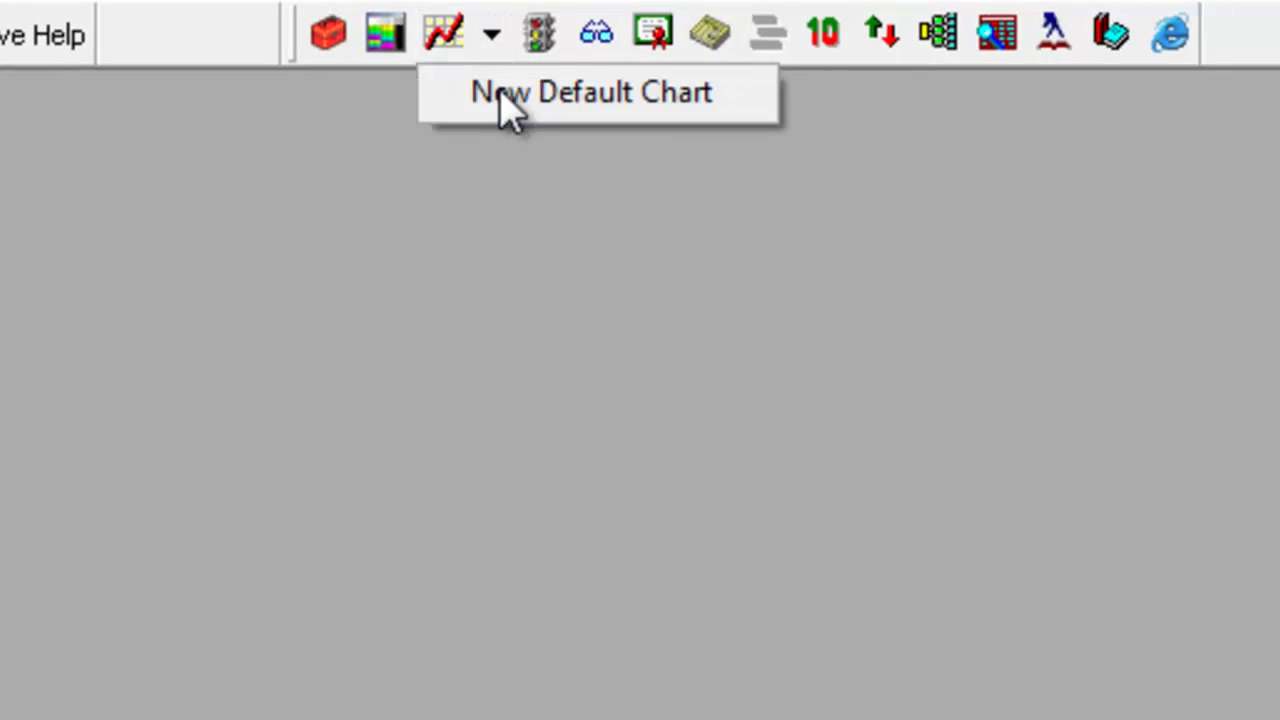
left_click(515, 96)
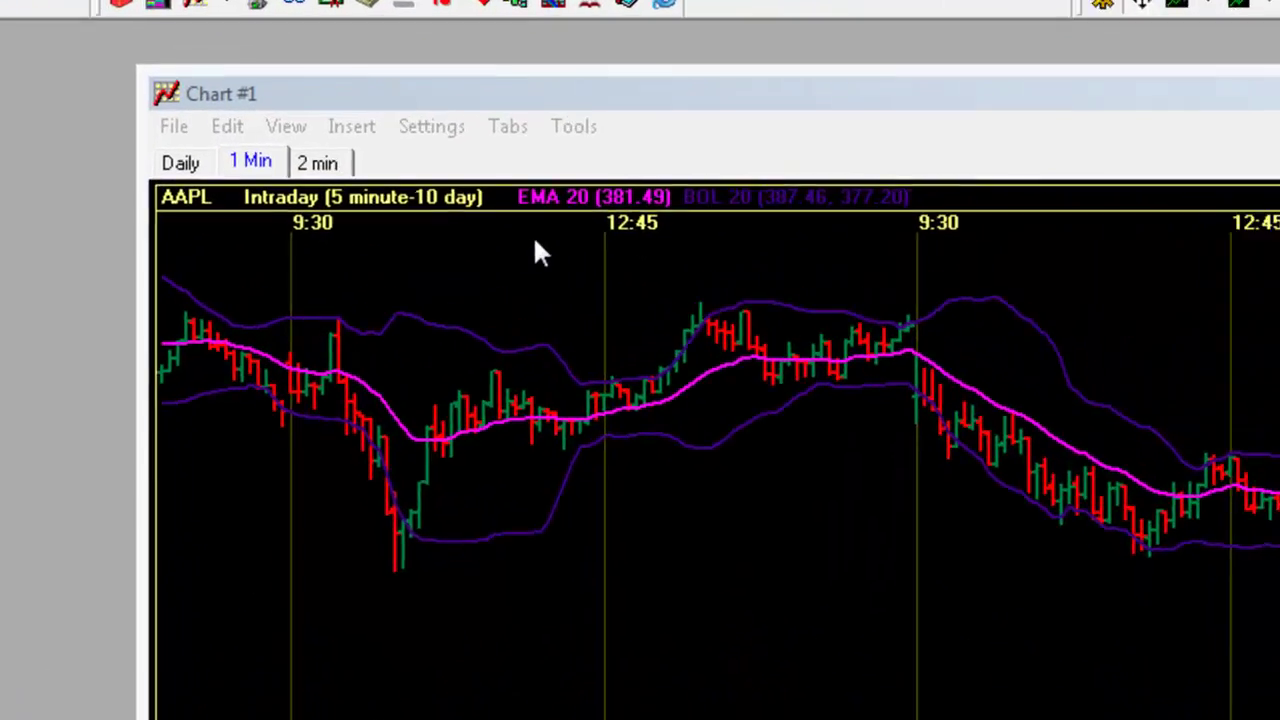
left_click(487, 152)
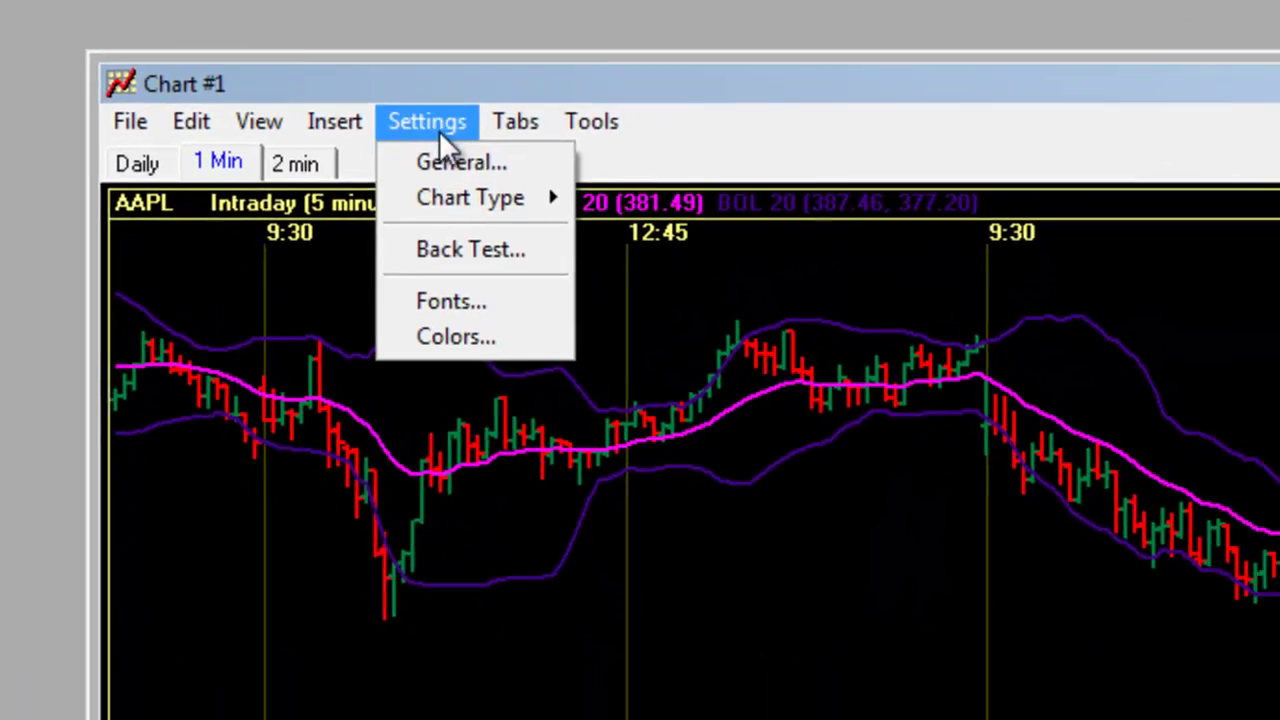
left_click(510, 189)
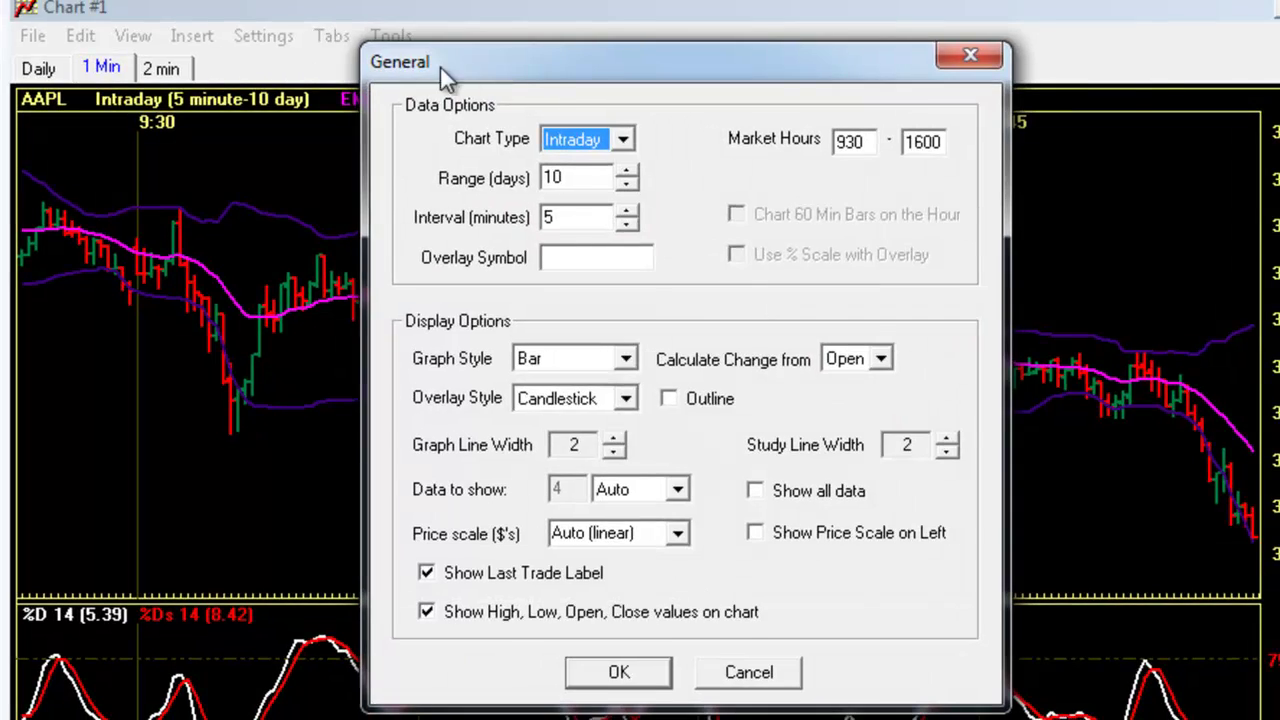
left_click_drag(440, 67, 712, 62)
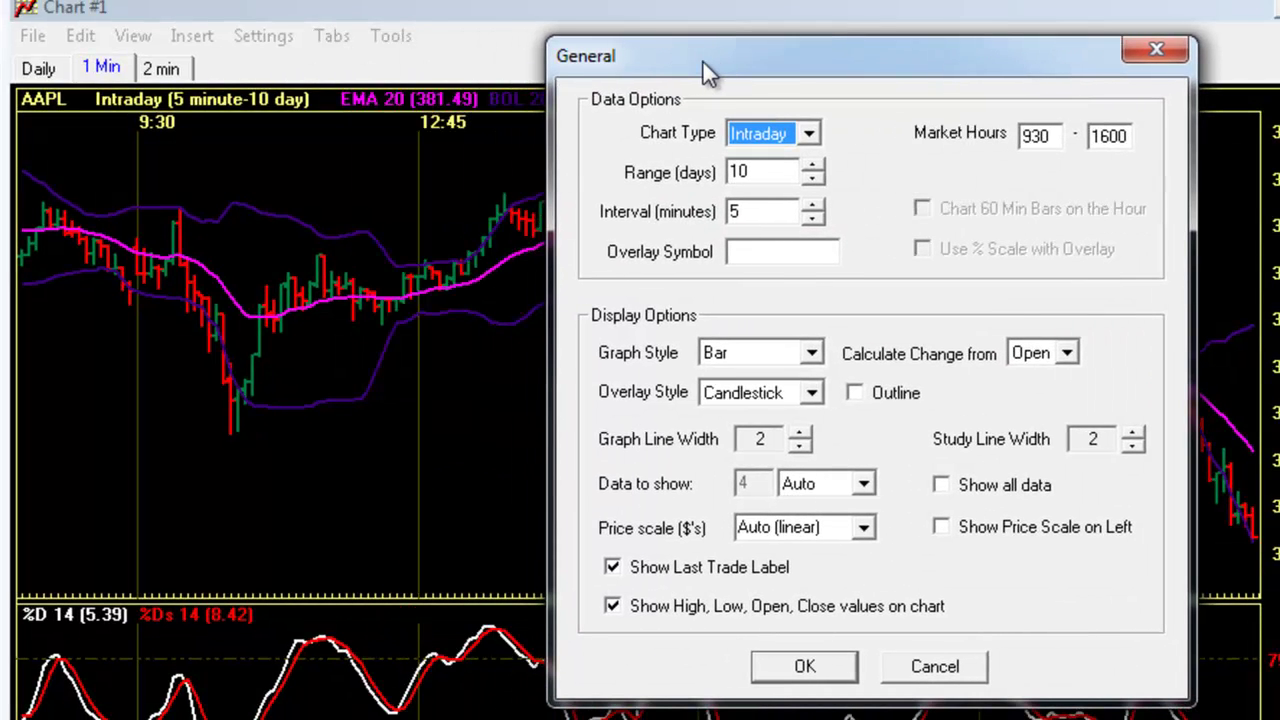
left_click(809, 134)
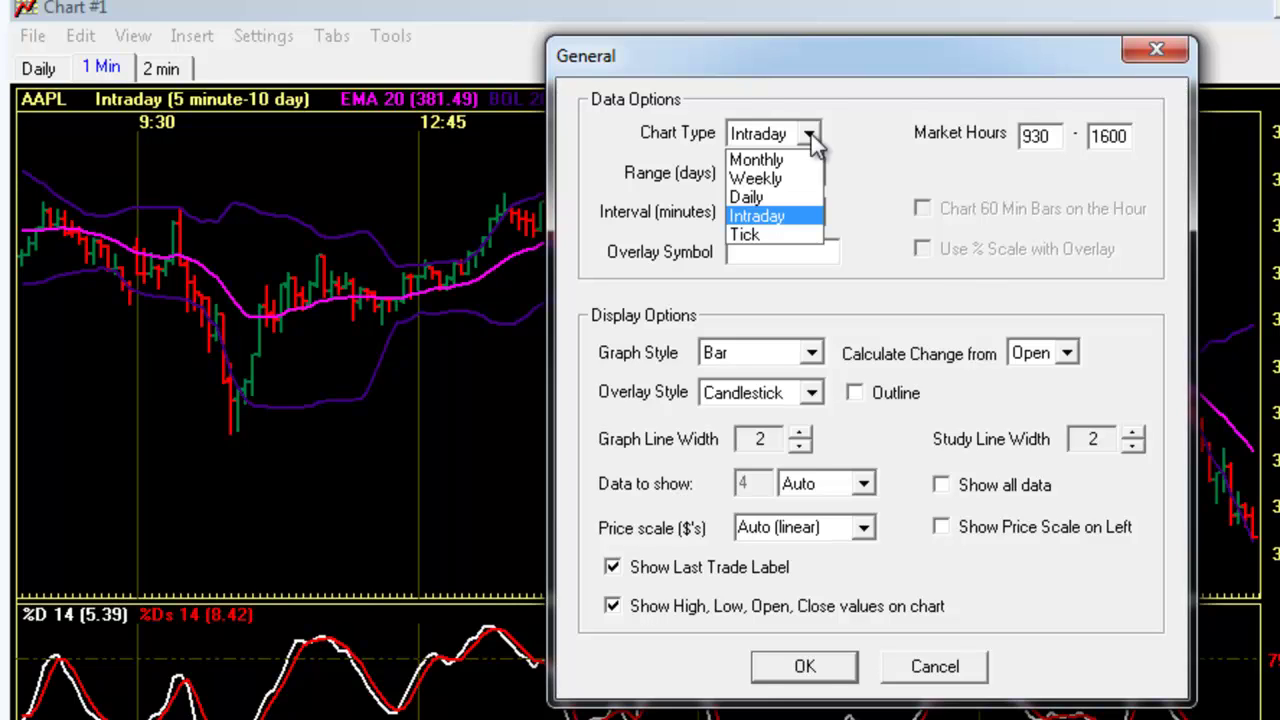
left_click(811, 134)
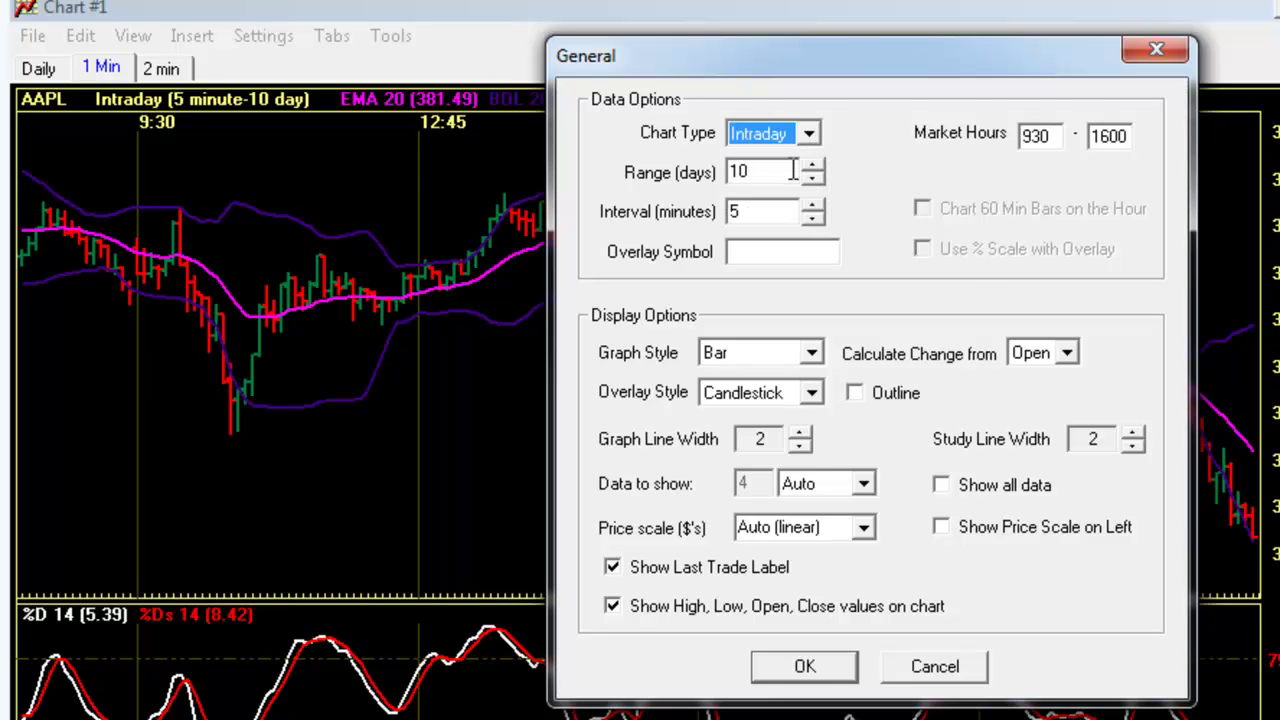
Set the range to 2 days, interval 1 minute and graph style Candlestick, then apply
left_click(813, 180)
left_click(813, 180)
left_click(812, 181)
left_click(812, 181)
left_click(812, 181)
left_click(811, 181)
left_click(811, 181)
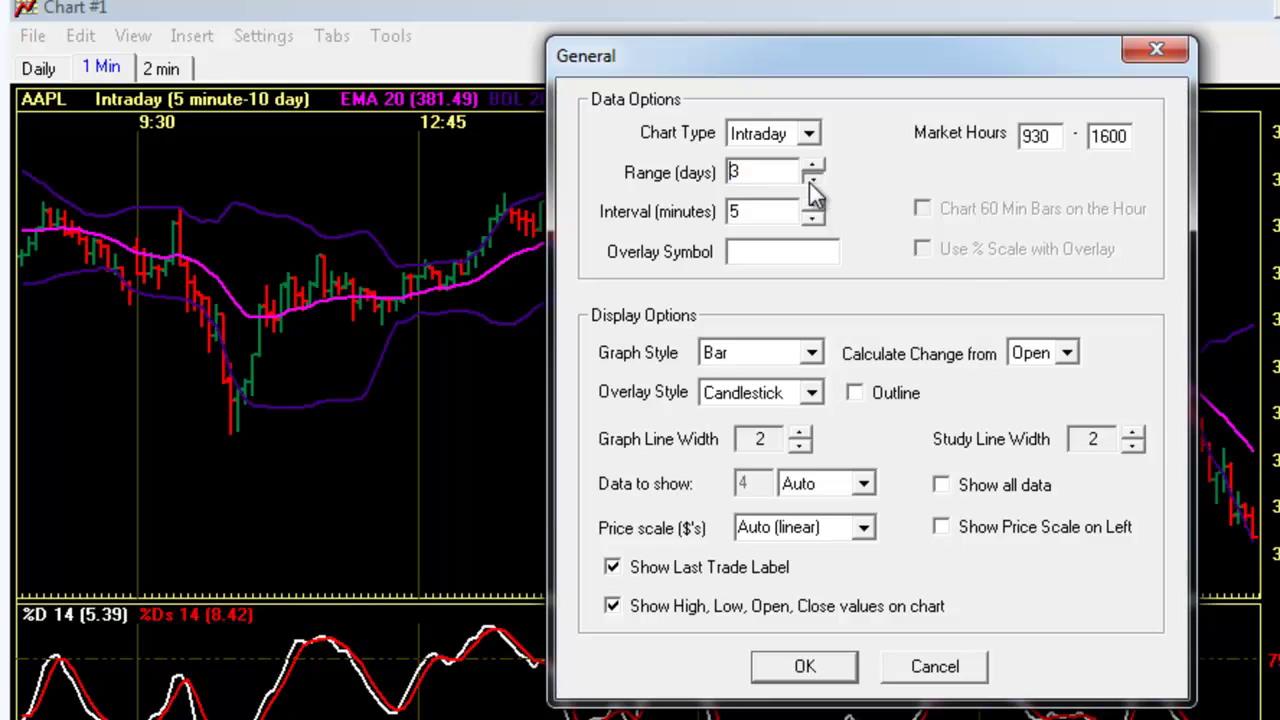
left_click(809, 182)
left_click(811, 220)
left_click(811, 220)
left_click(811, 220)
left_click(811, 220)
left_click(811, 353)
left_click(772, 400)
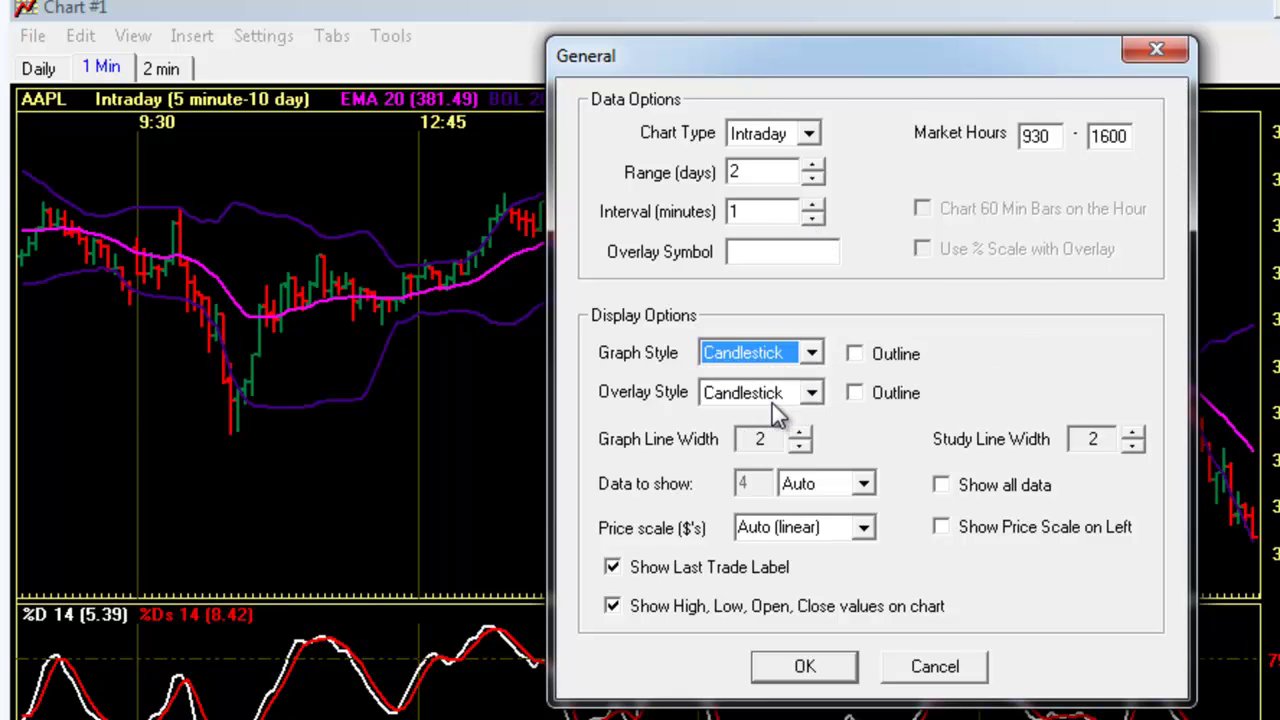
left_click(805, 666)
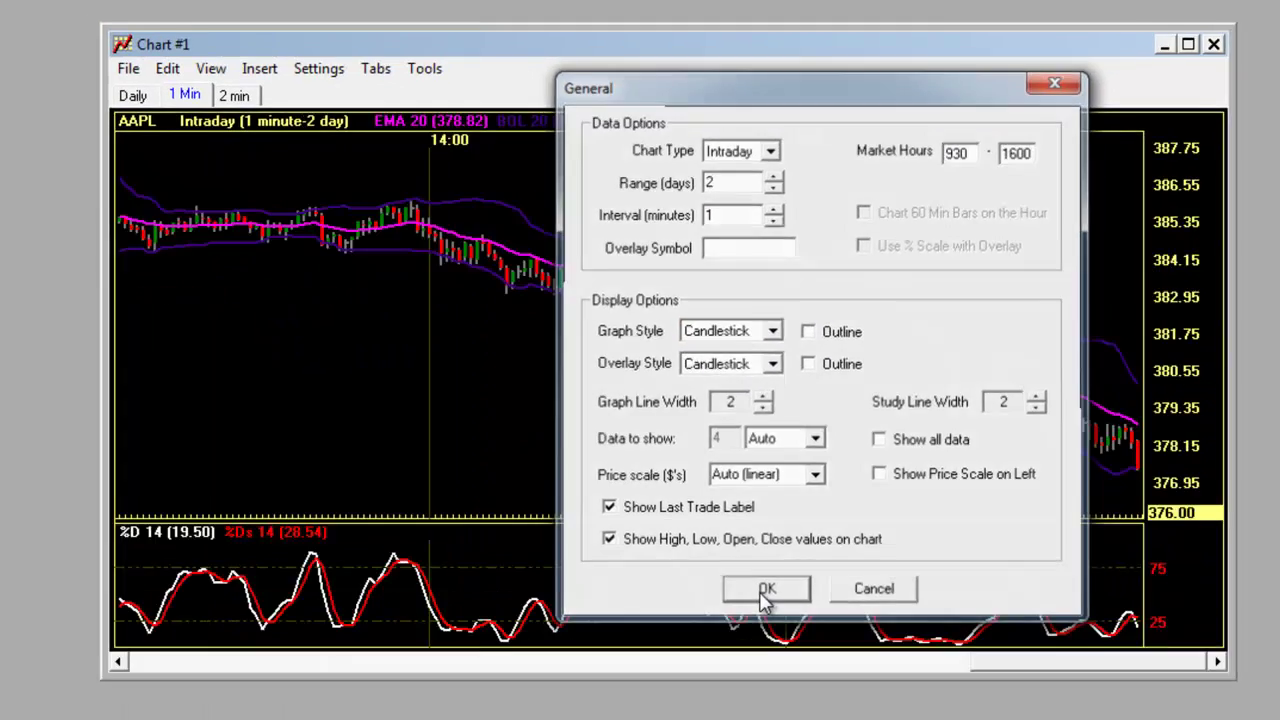
left_click(766, 590)
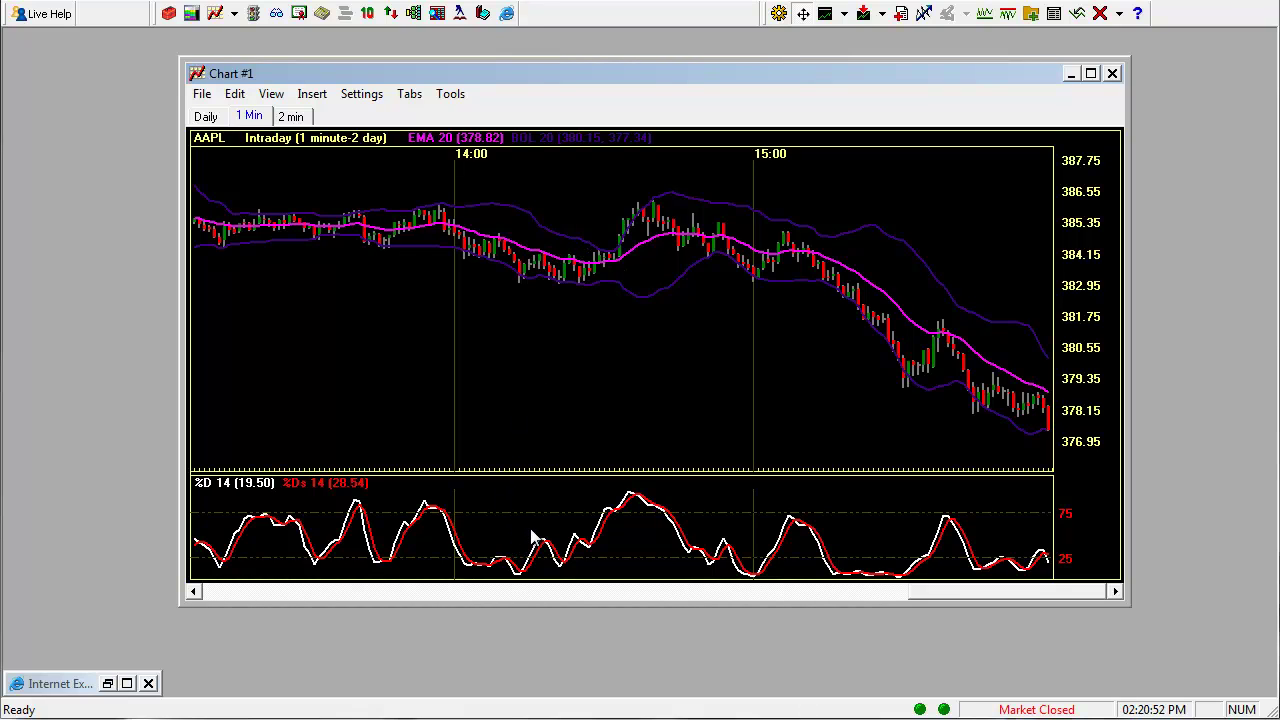
Remove the EMA, Bollinger Bands, Stochastic %D and Stochastic %D Slow studies from the chart
right_click(545, 168)
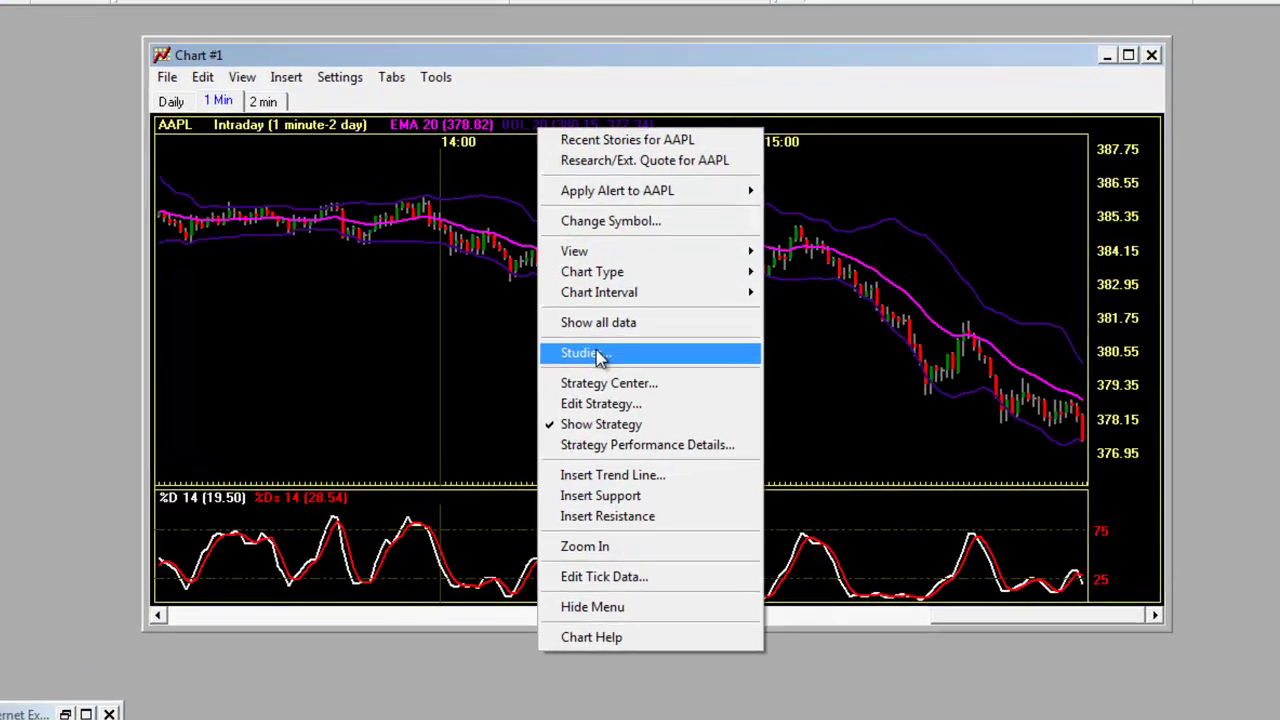
left_click(588, 348)
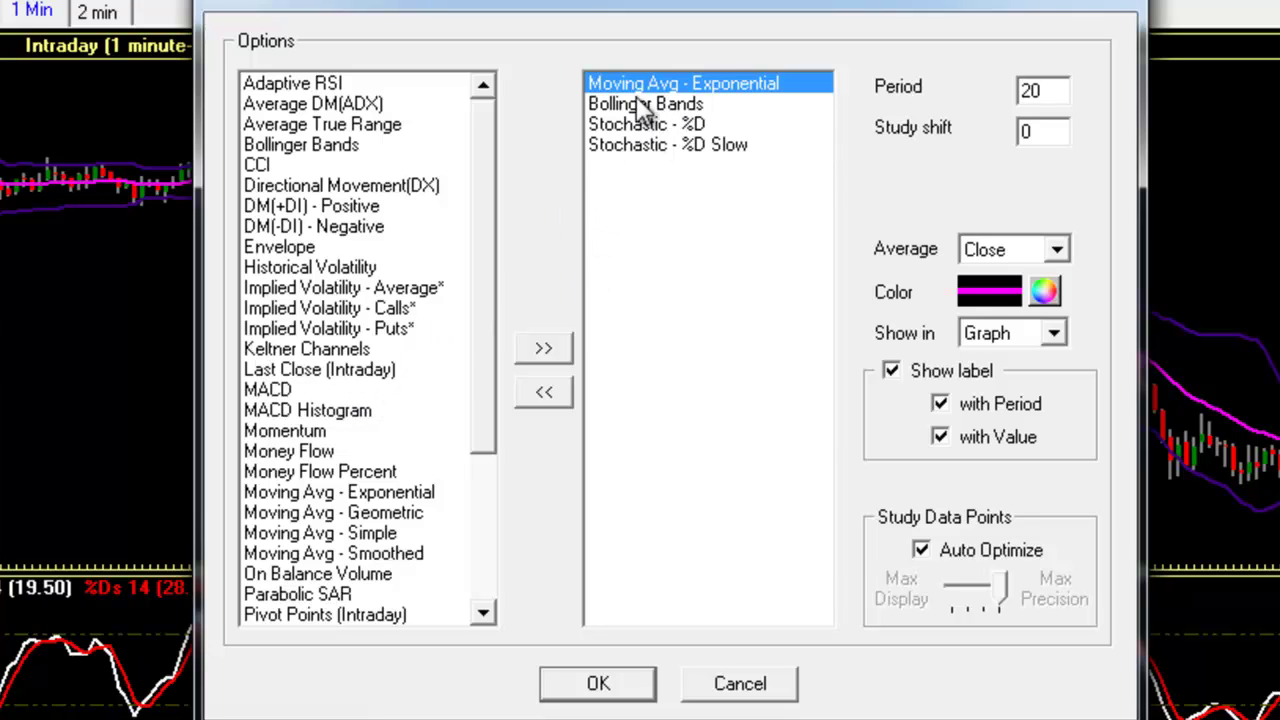
left_click(545, 400)
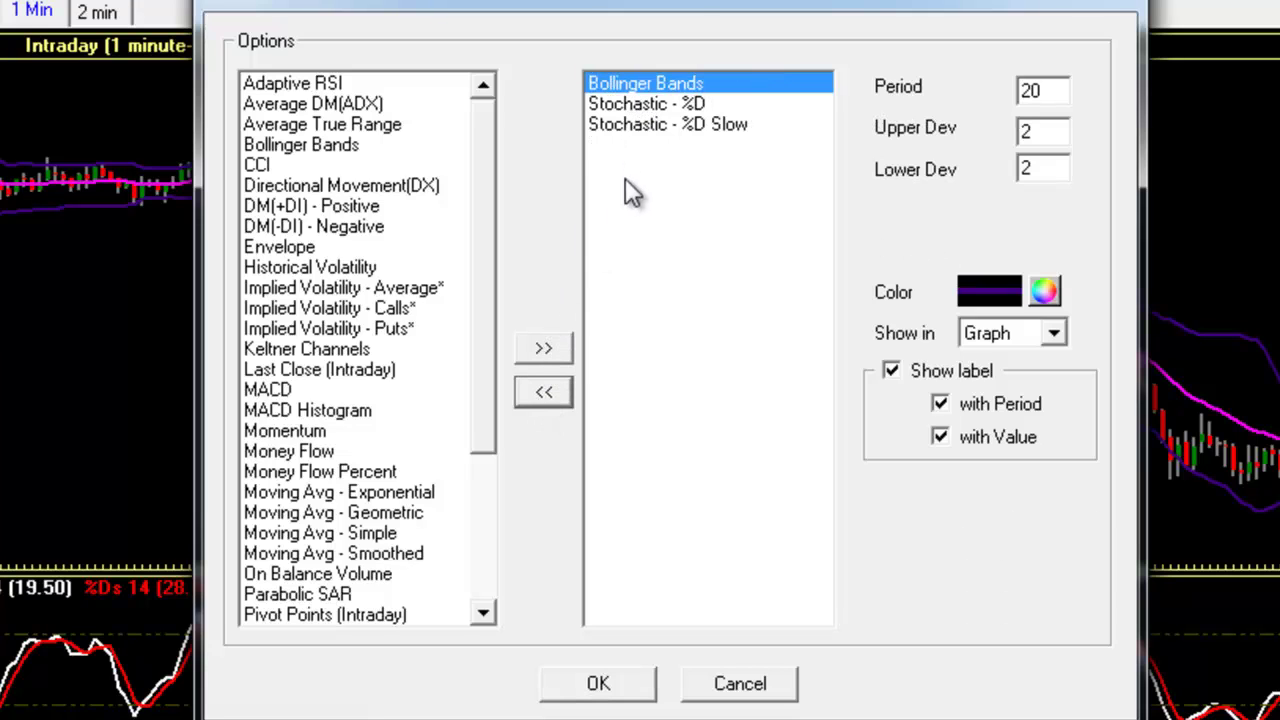
left_click(545, 398)
left_click(545, 398)
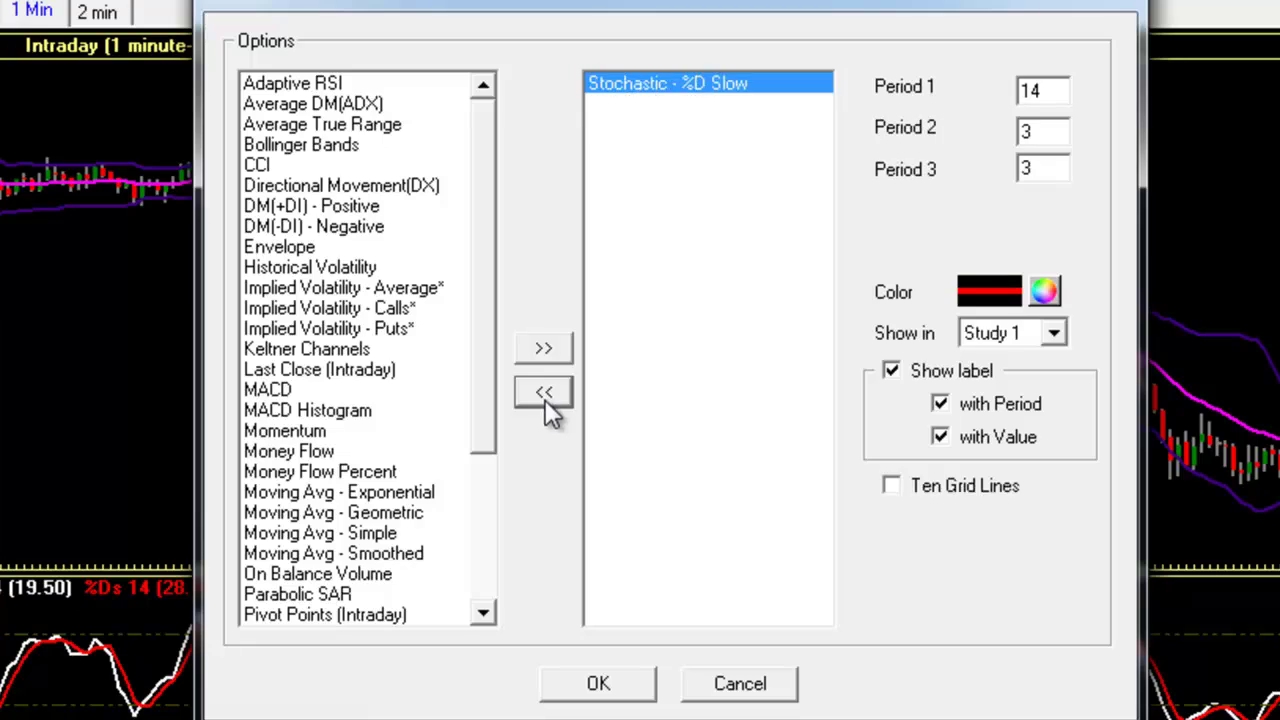
left_click(545, 399)
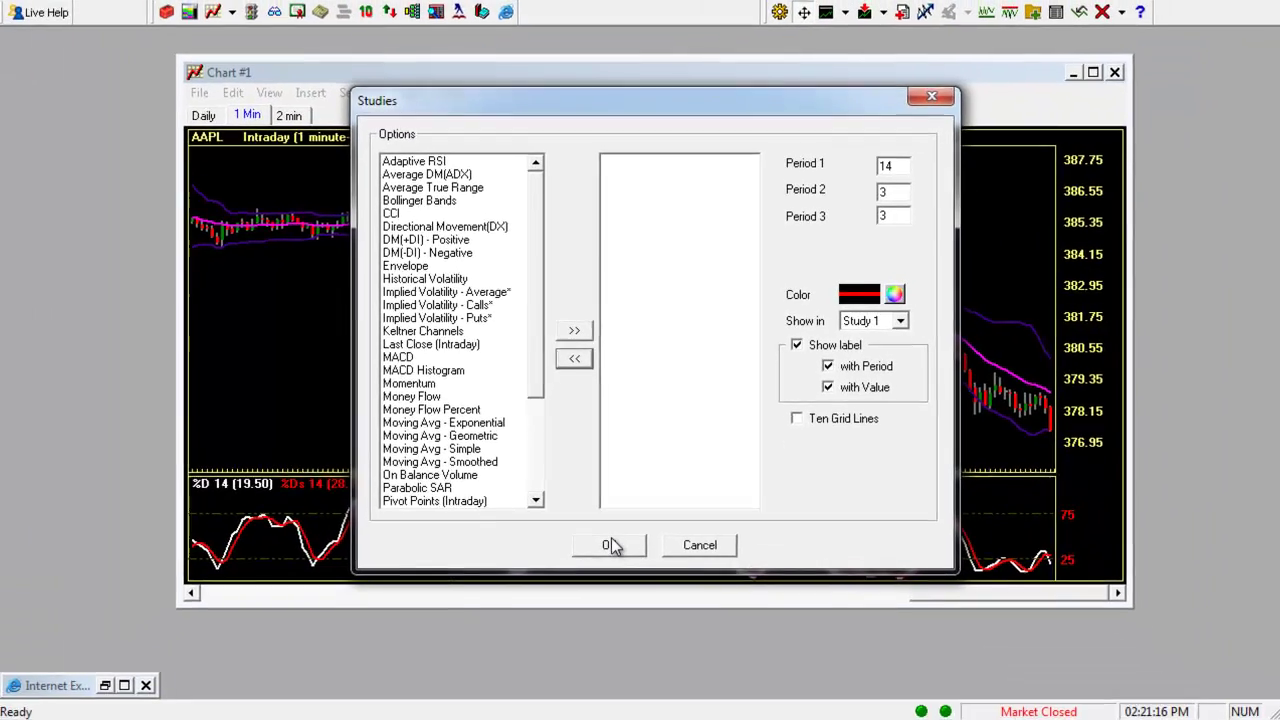
left_click(610, 544)
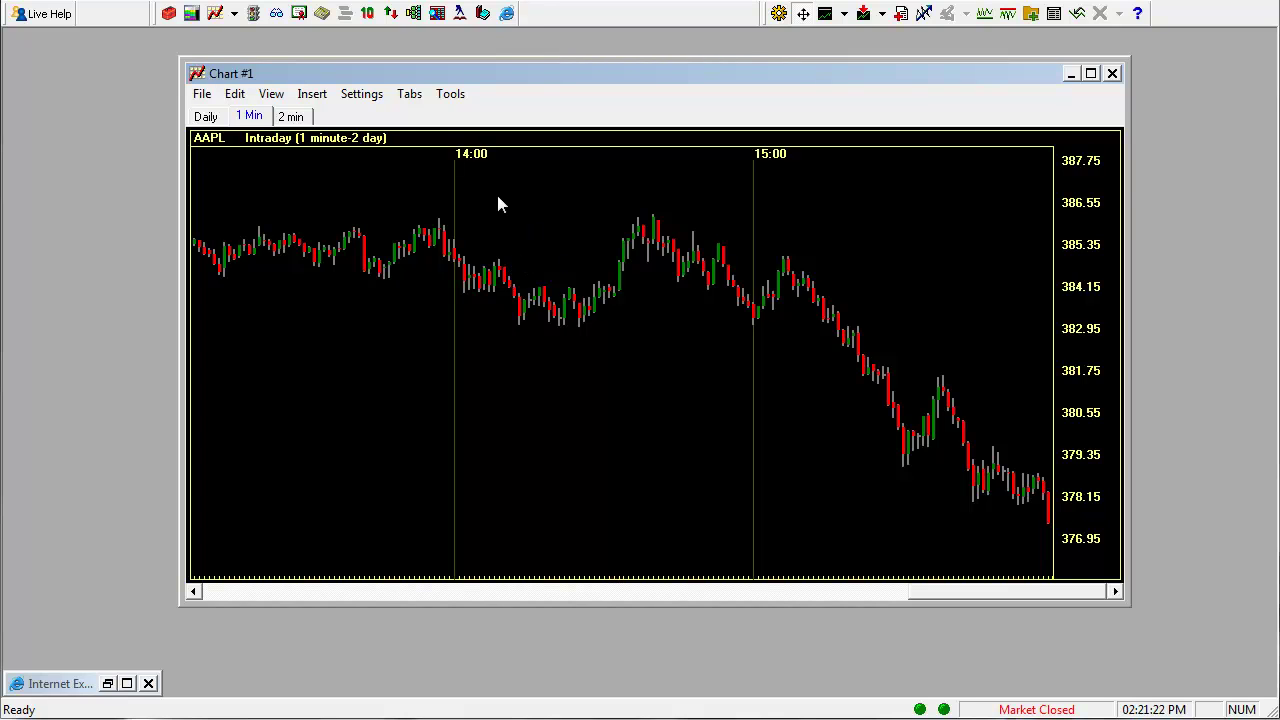
Try a light grey background in the chart's colour settings
left_click(362, 95)
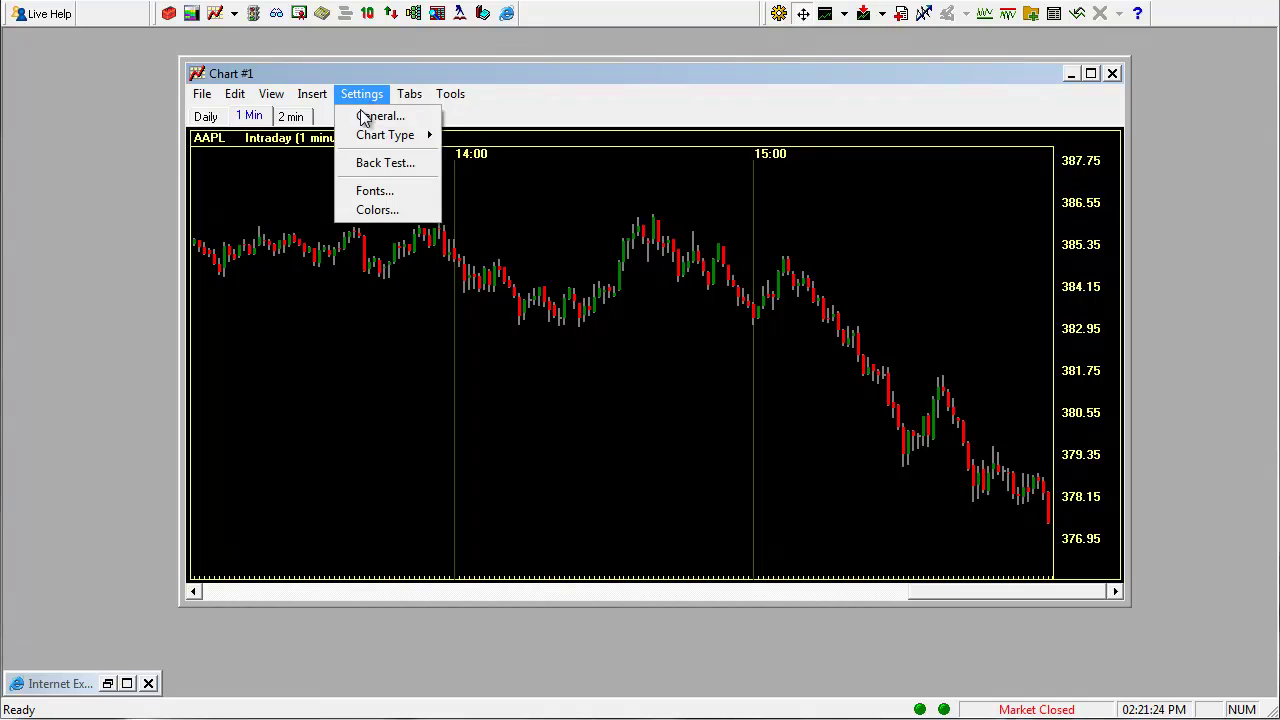
left_click(376, 210)
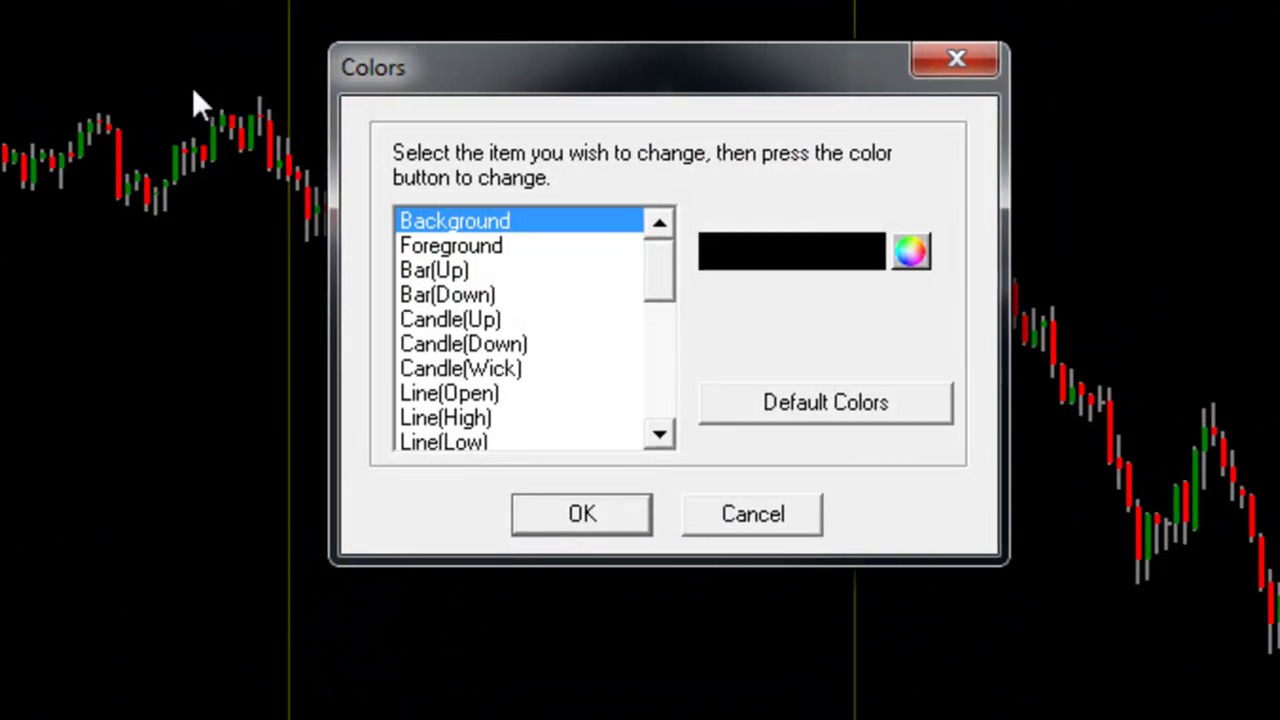
left_click_drag(532, 84, 715, 83)
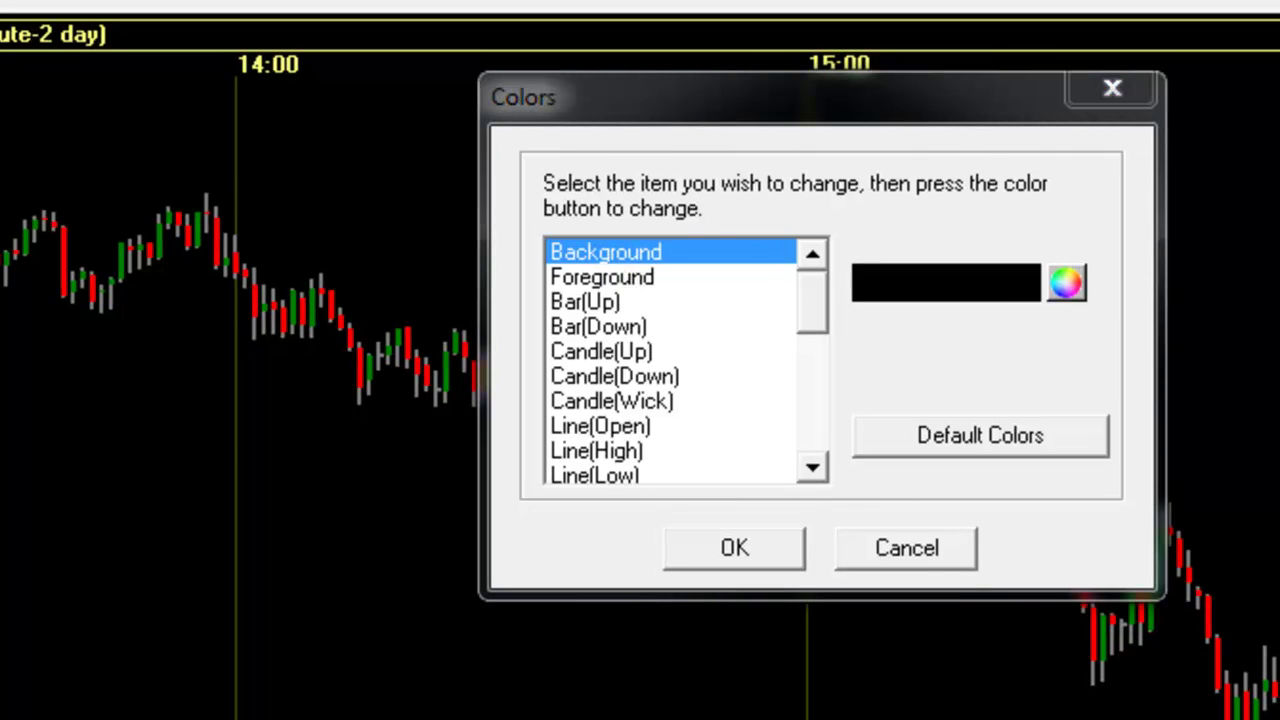
mouse_move(811, 306)
left_mouse_down()
mouse_move(808, 334)
mouse_move(812, 290)
left_mouse_up()
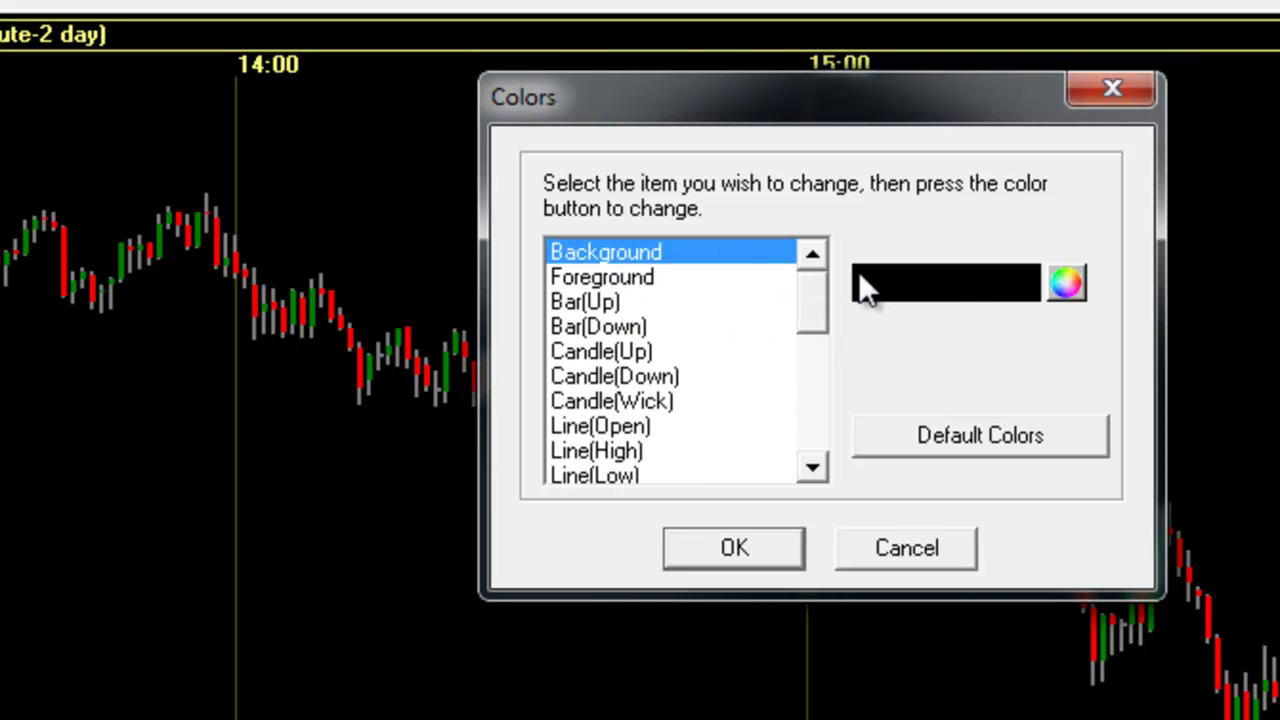
left_click(1063, 287)
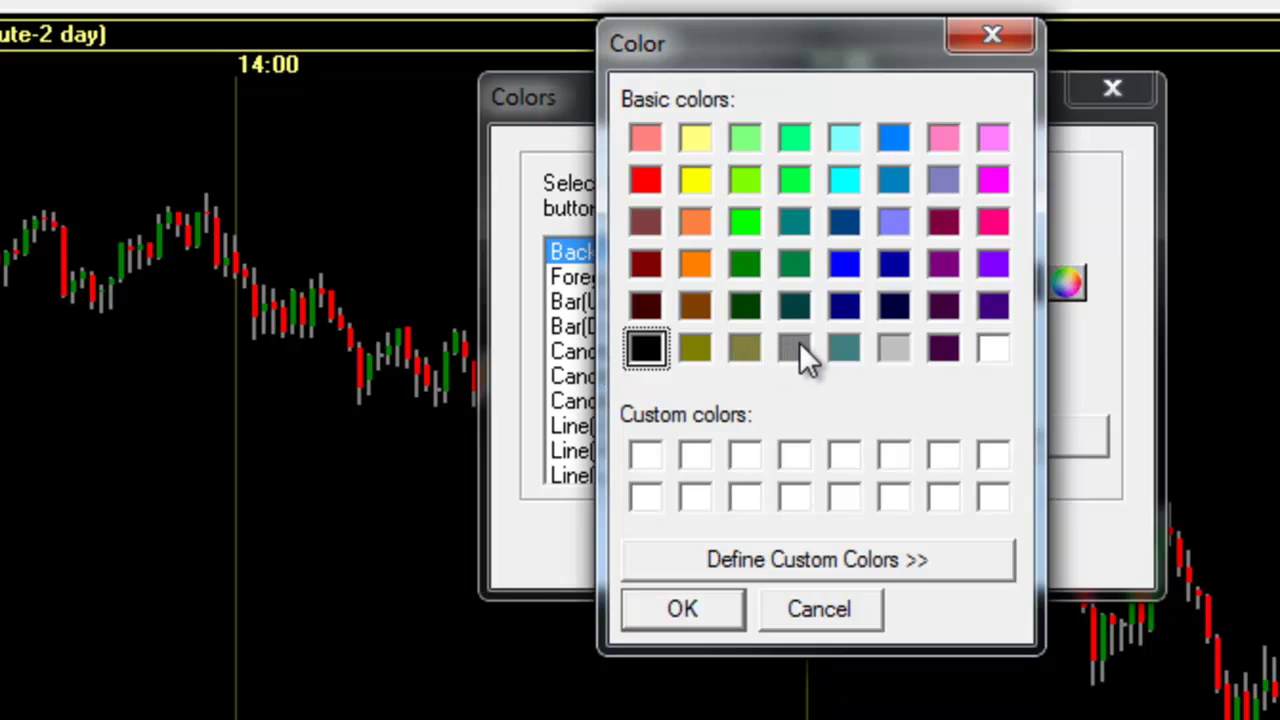
left_click(893, 348)
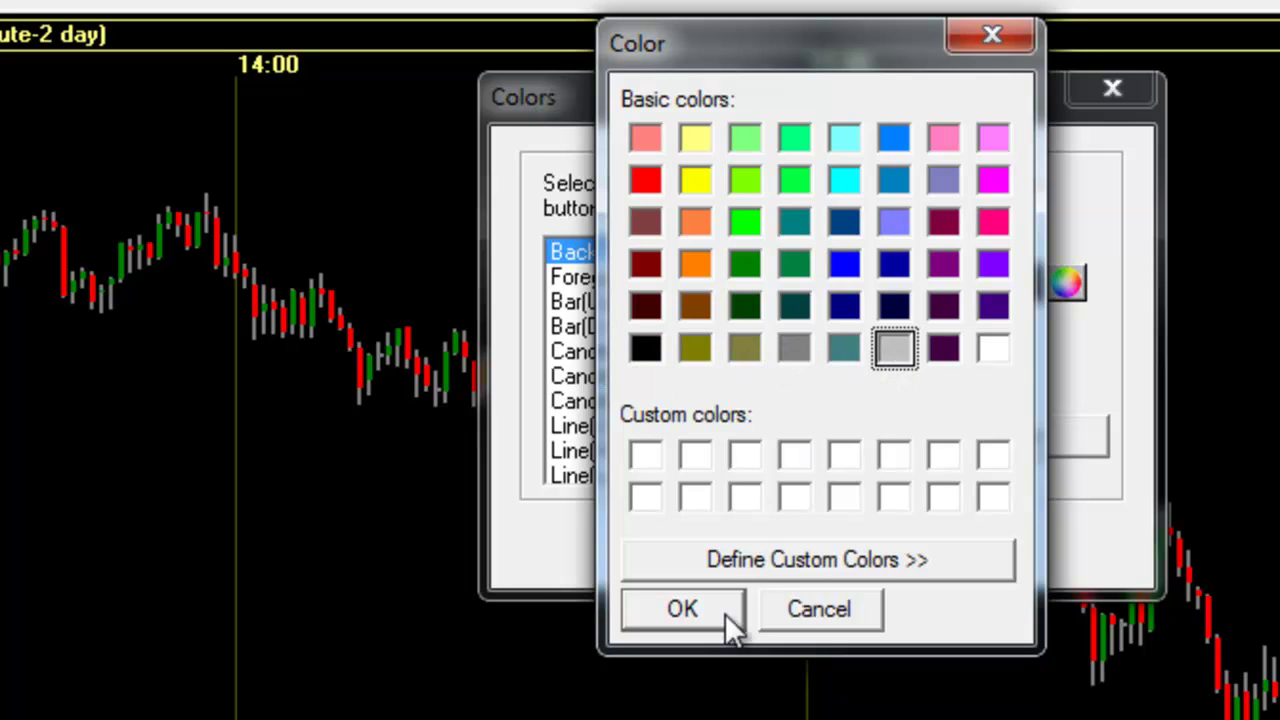
left_click(690, 612)
left_click_drag(815, 340, 813, 443)
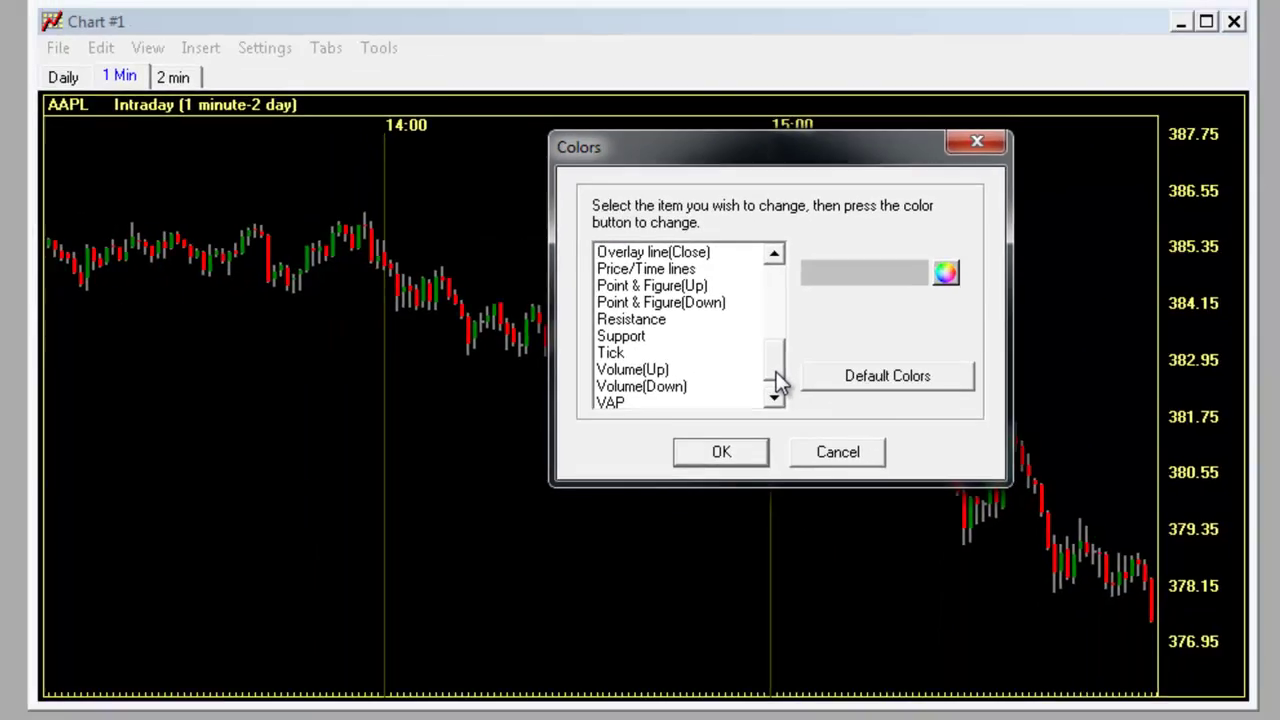
left_click(721, 451)
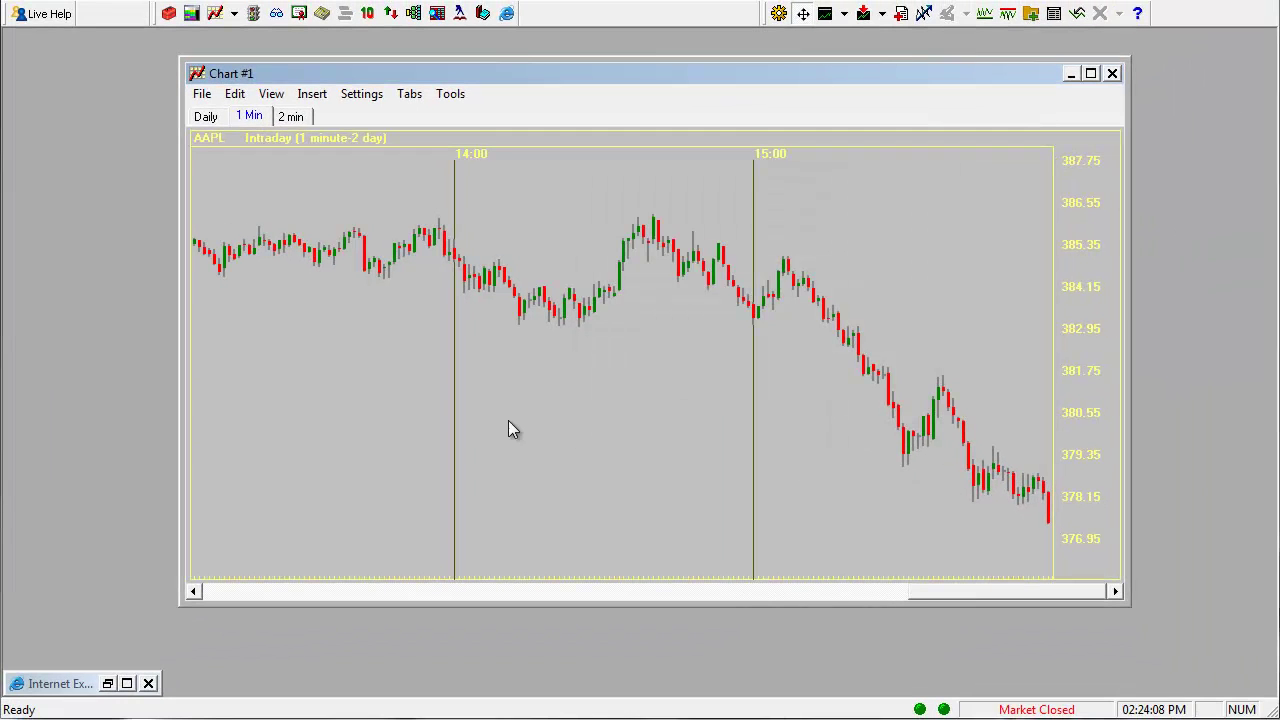
Change the chart background colour to black
right_click(556, 398)
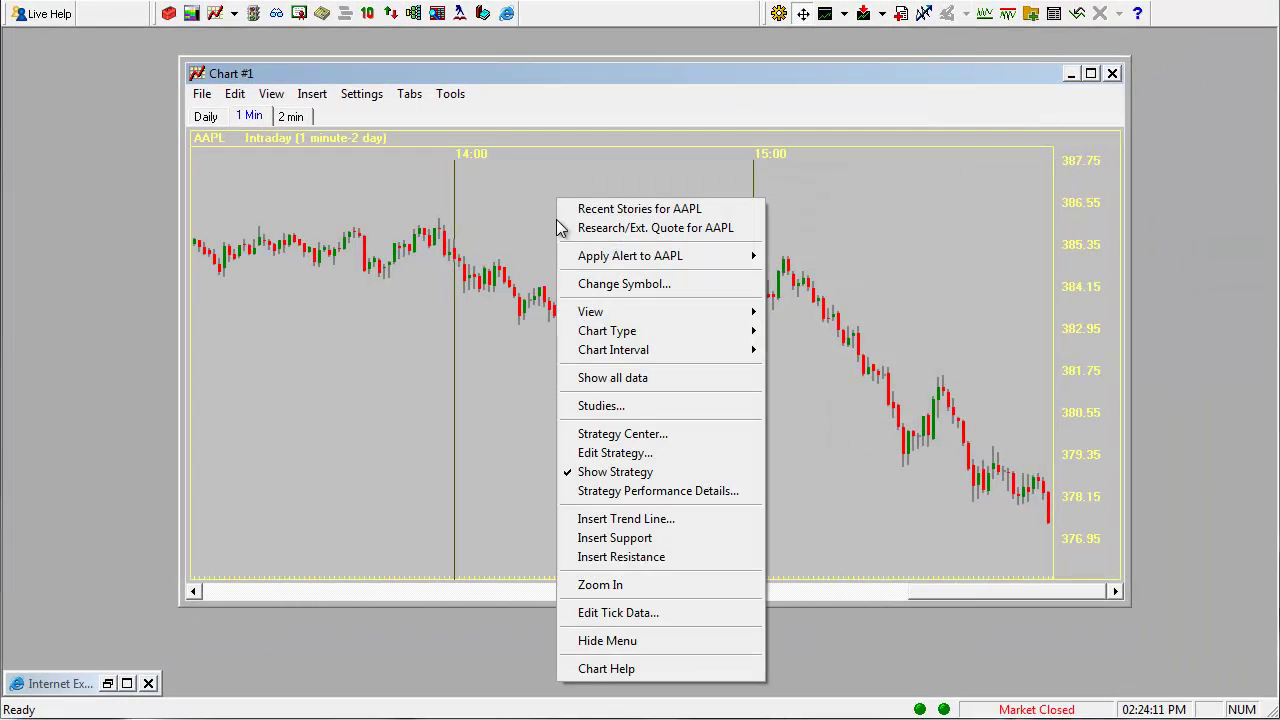
left_click(350, 97)
left_click(390, 210)
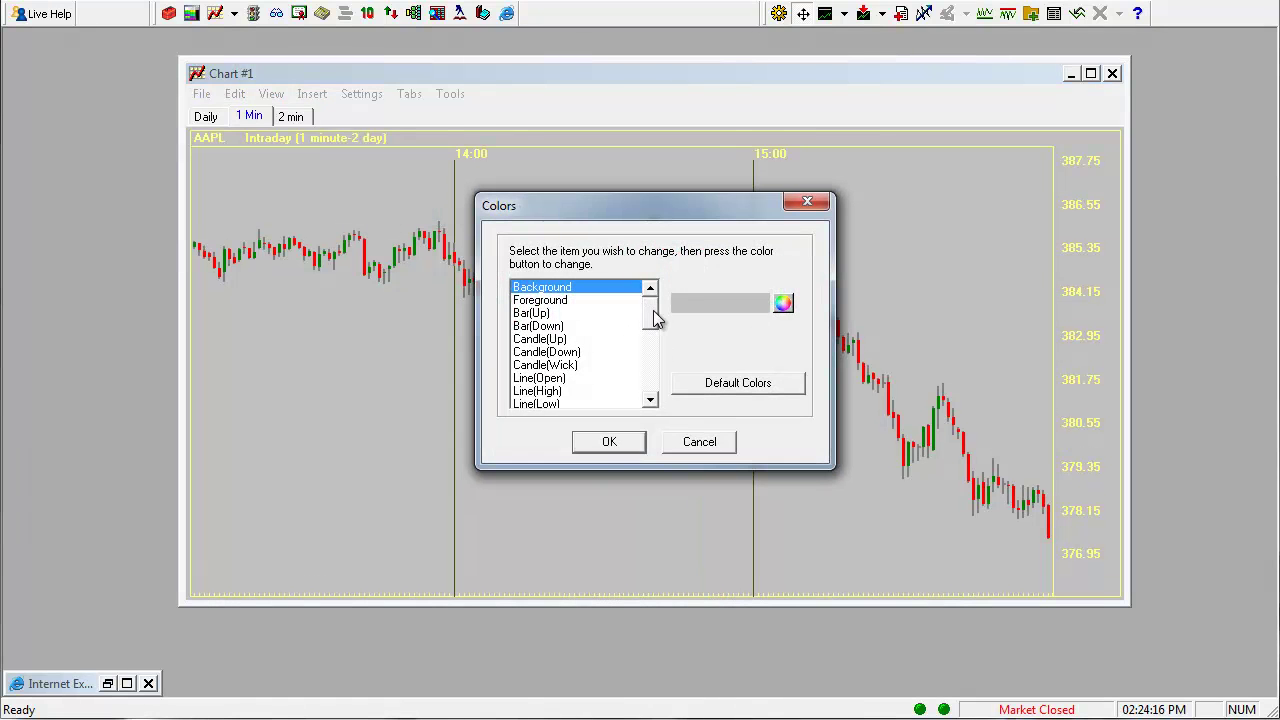
left_click(782, 304)
left_click(562, 337)
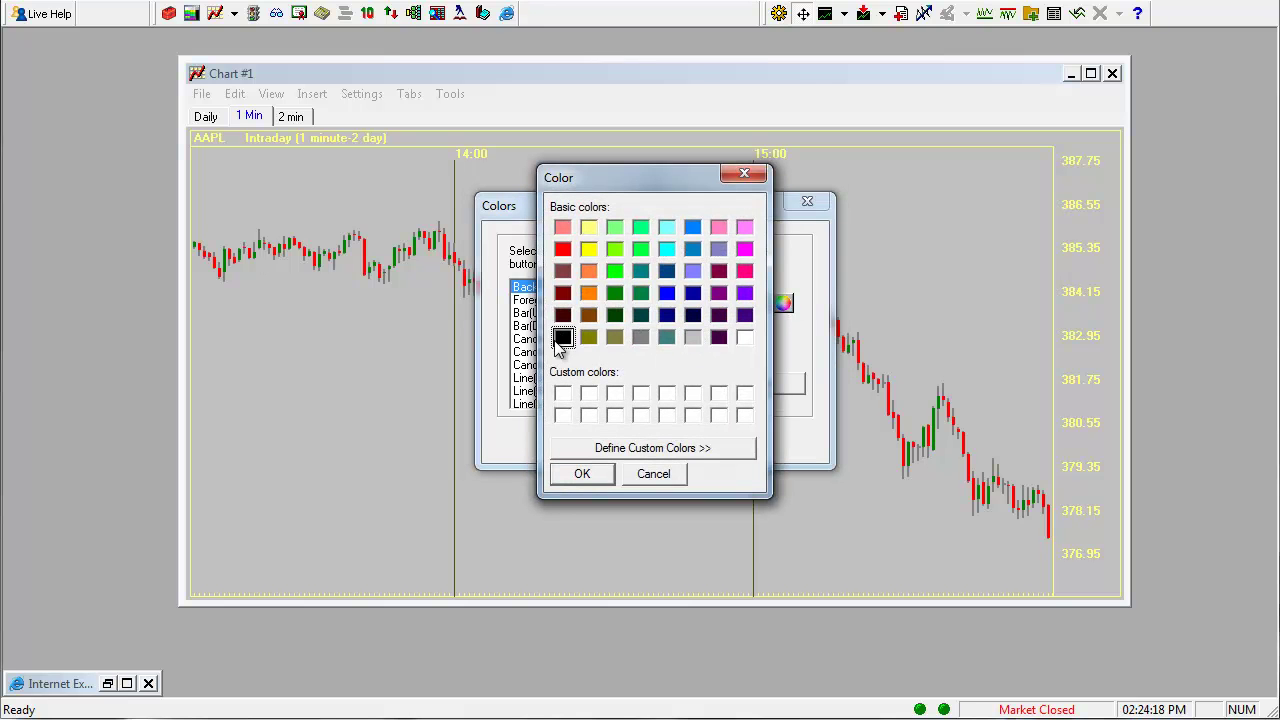
left_click(582, 473)
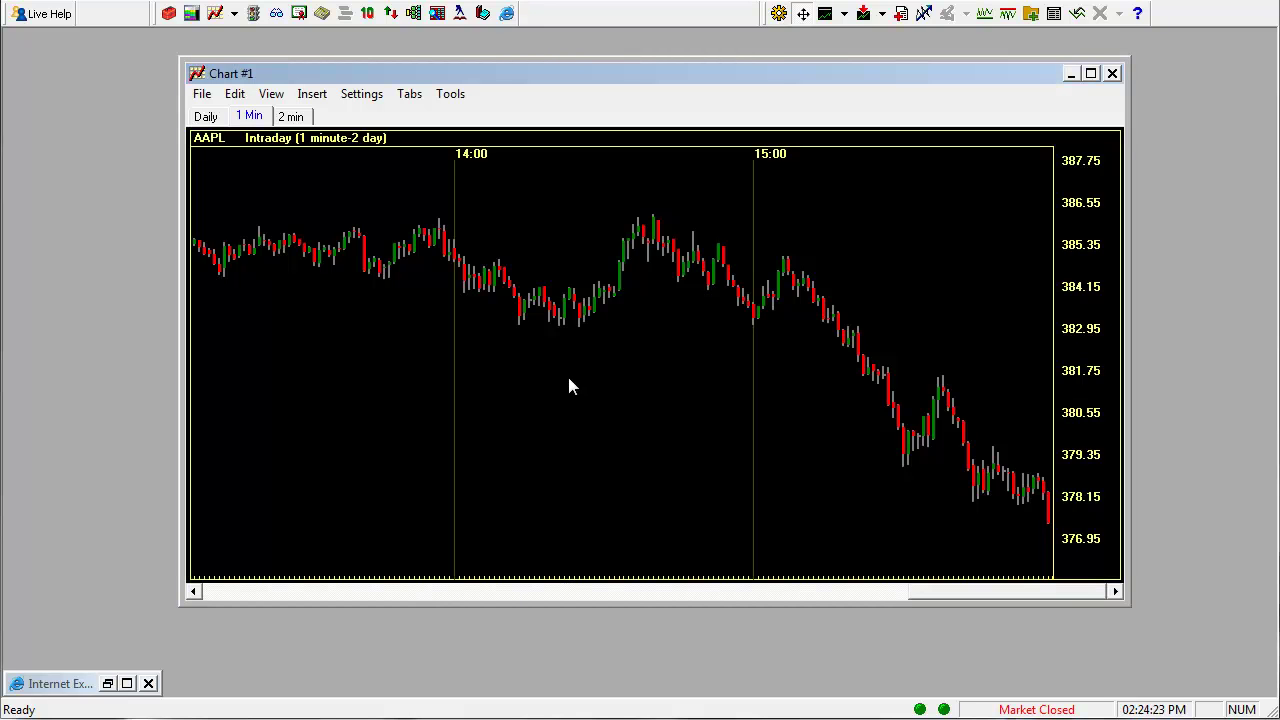
Add two Moving Avg - Simple studies to the chart
right_click(537, 190)
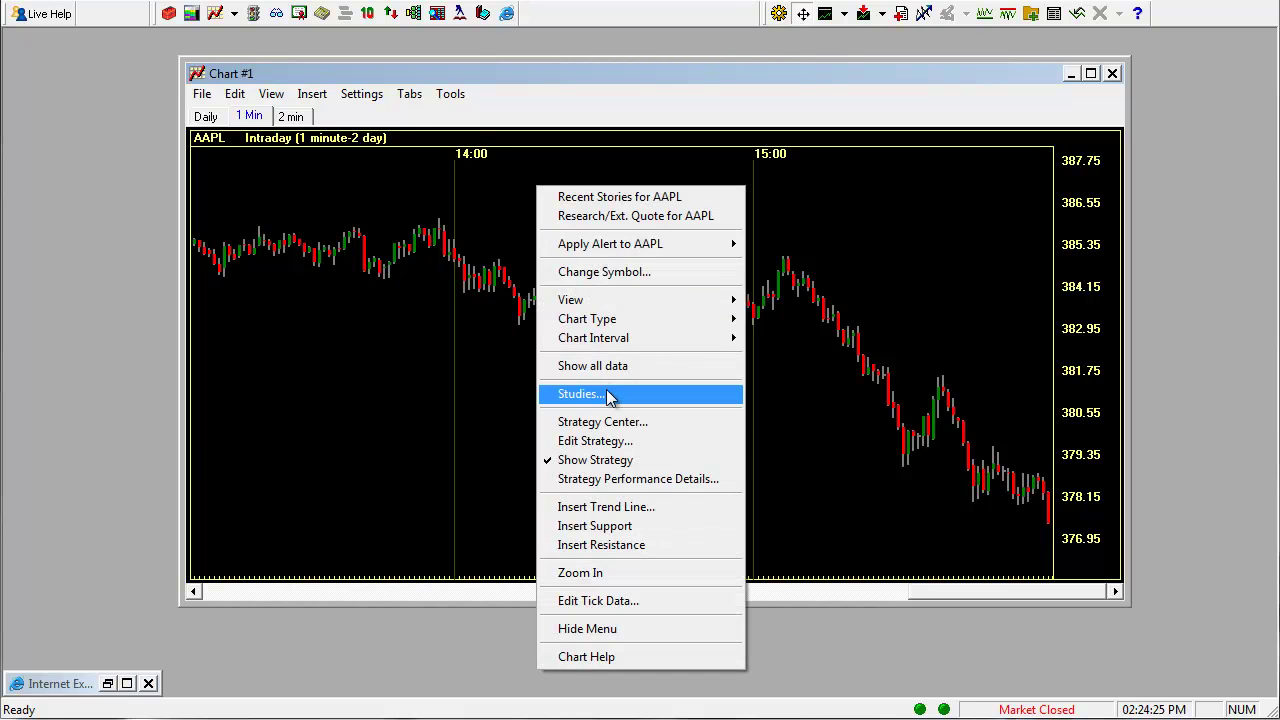
left_click(585, 395)
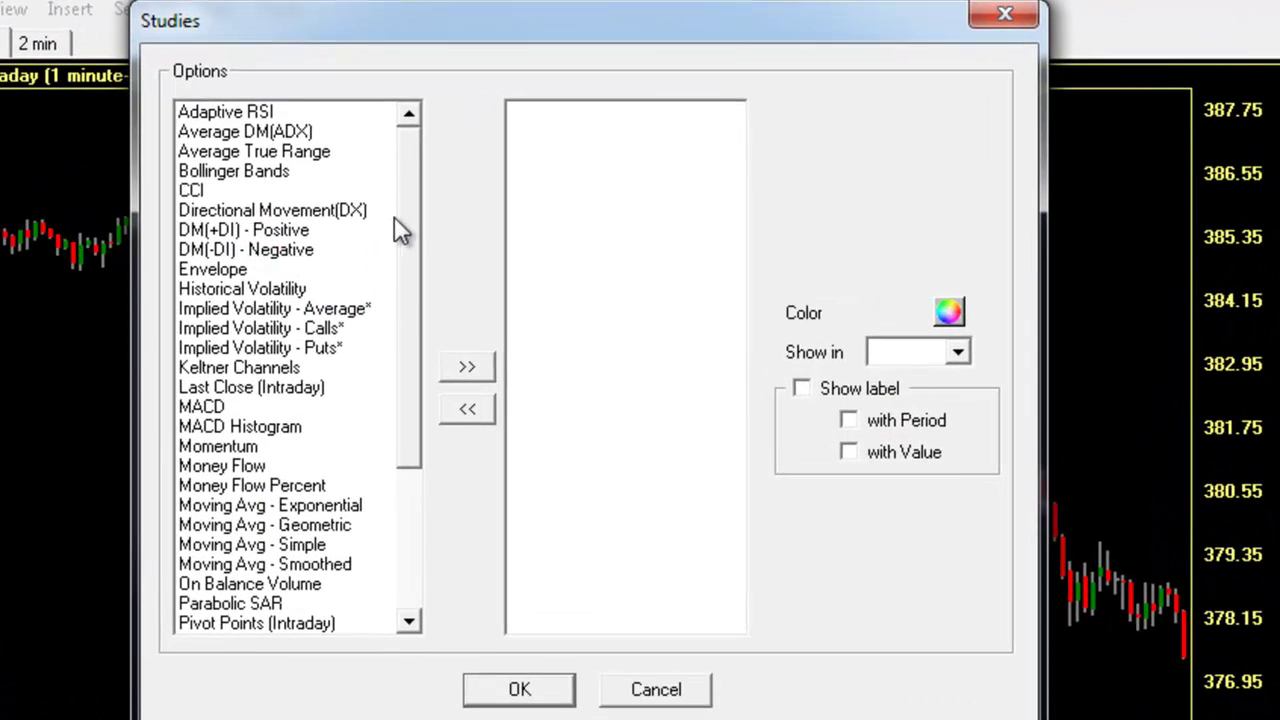
left_click_drag(403, 216, 406, 290)
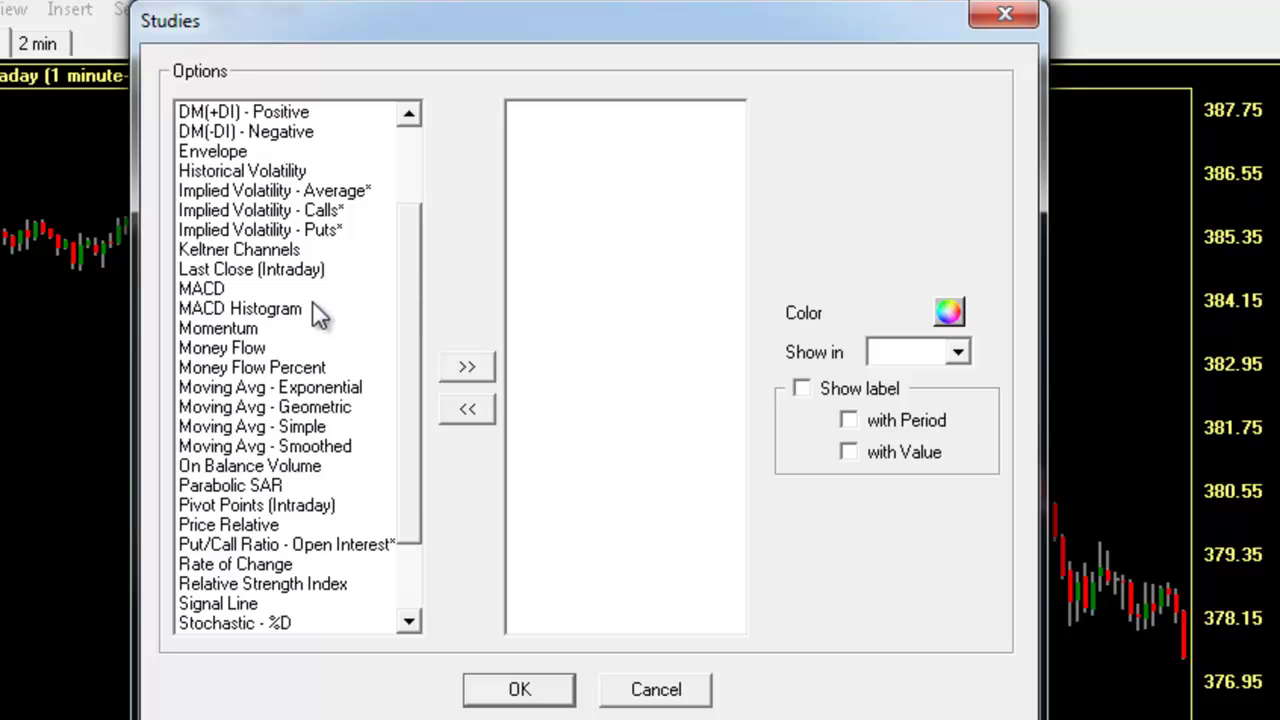
left_click(274, 428)
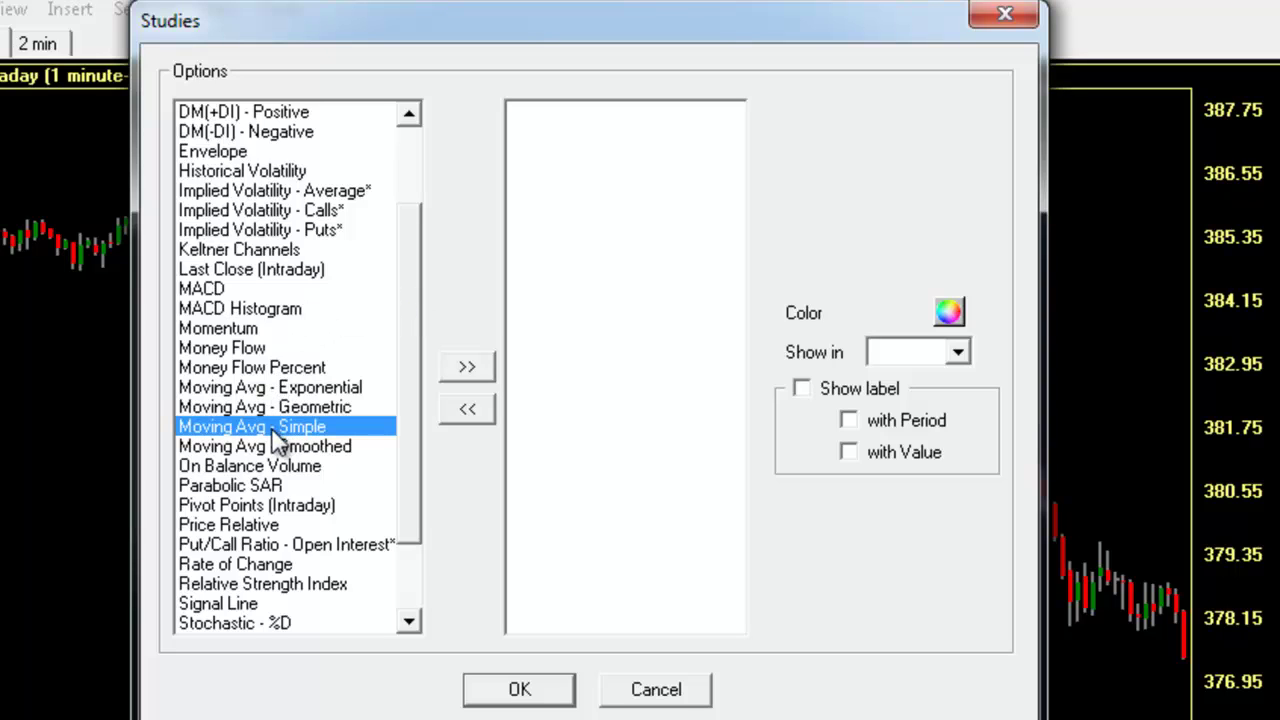
left_click(467, 367)
left_click(471, 368)
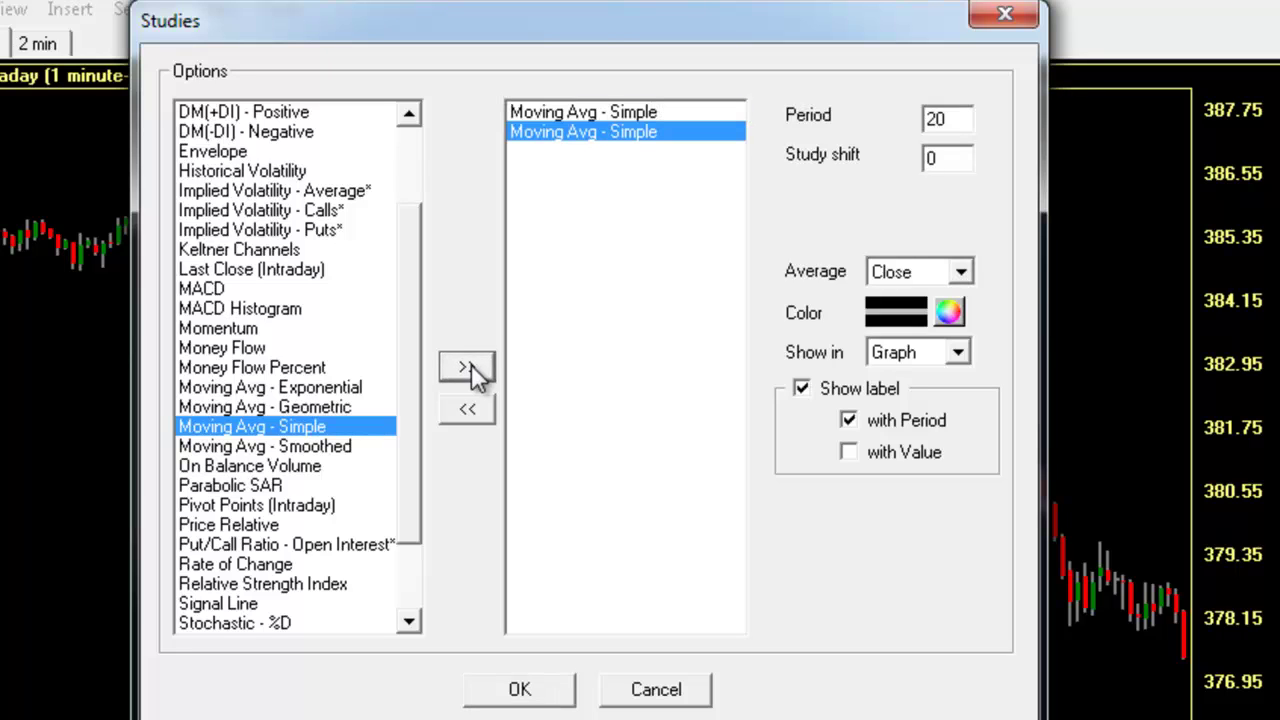
Set the second simple moving average to period 50 with a cyan line
left_click(928, 119)
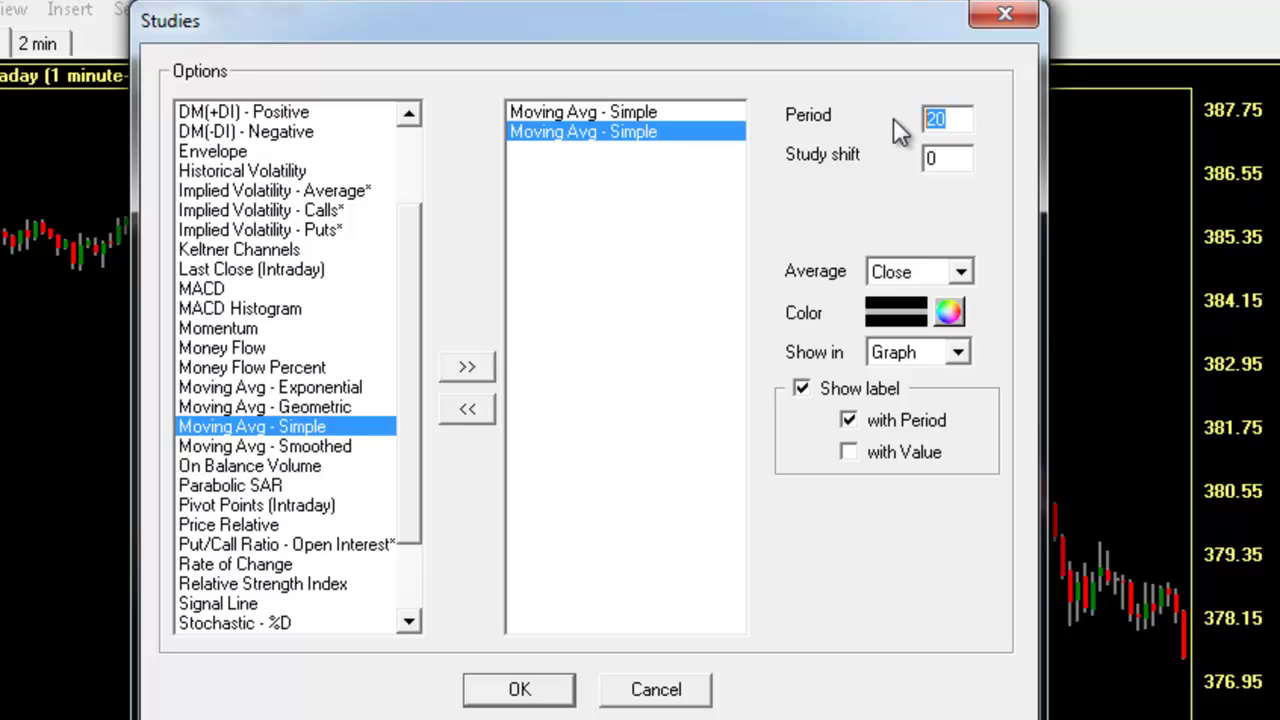
type("50")
left_click(949, 310)
left_click(618, 248)
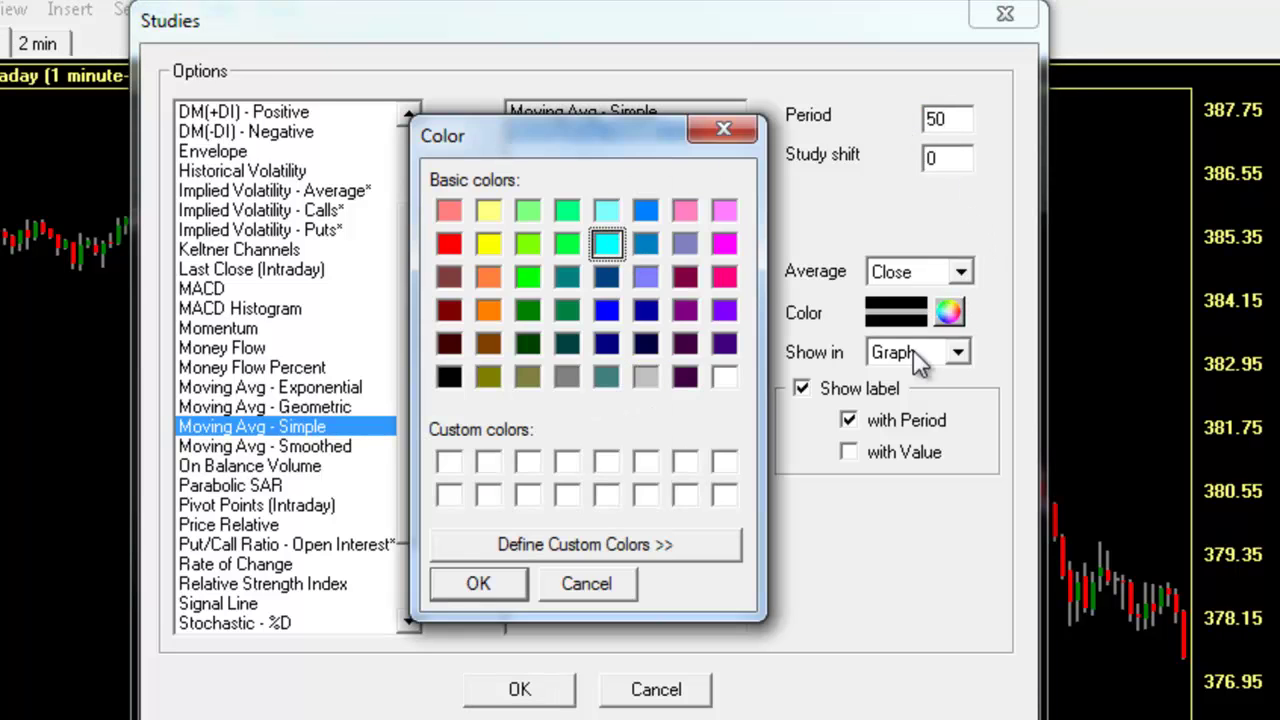
left_click(479, 588)
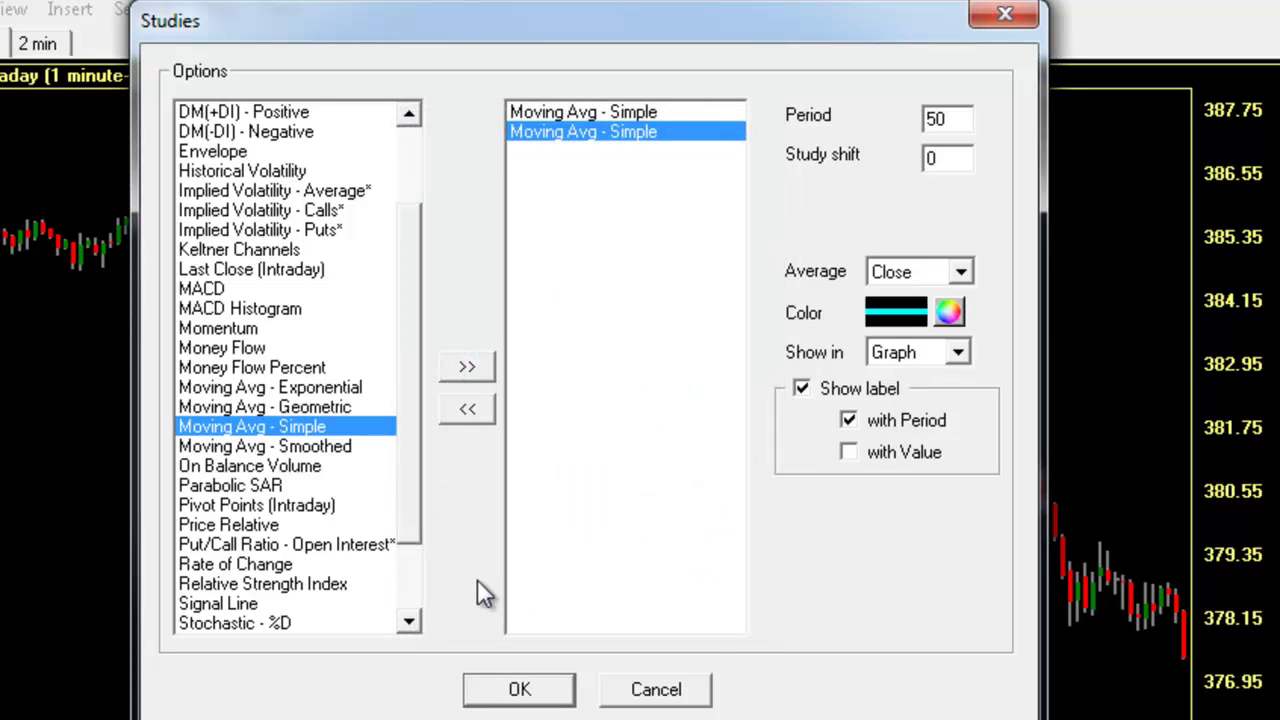
Set the first simple moving average to period 20 with a yellow line
left_click(614, 115)
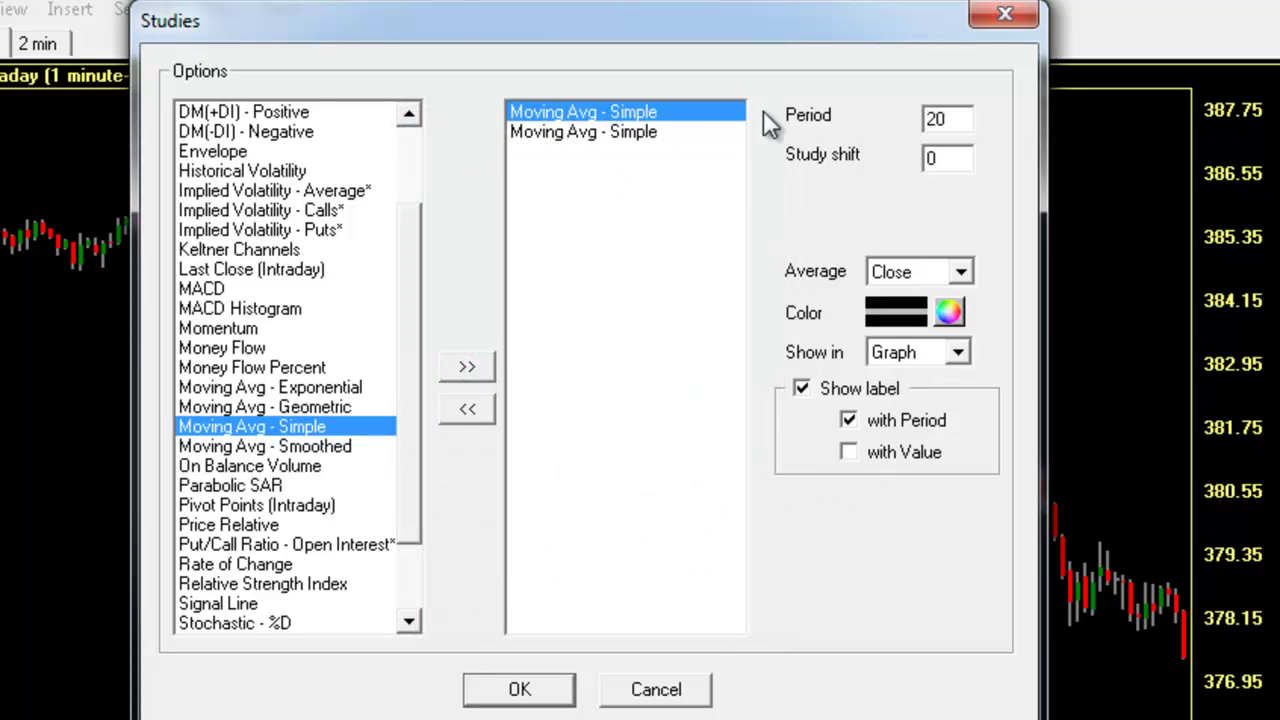
left_click_drag(958, 120, 902, 117)
type("20")
left_click(948, 313)
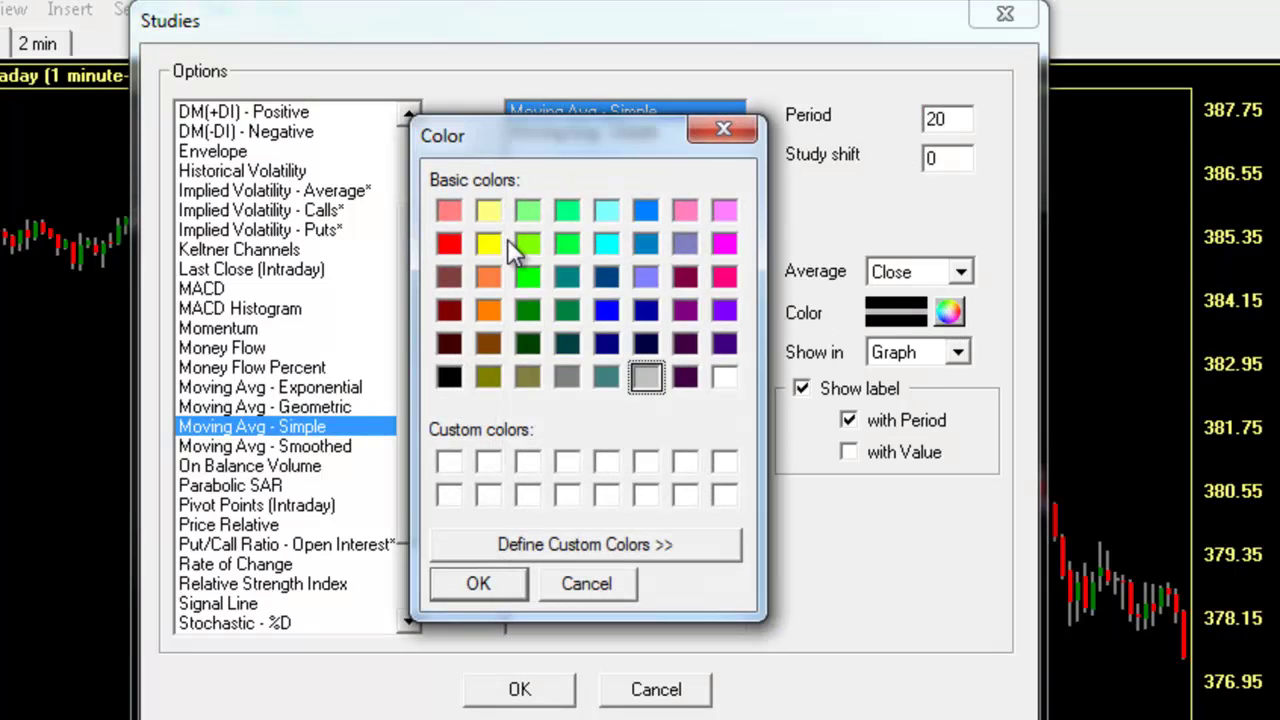
left_click(490, 242)
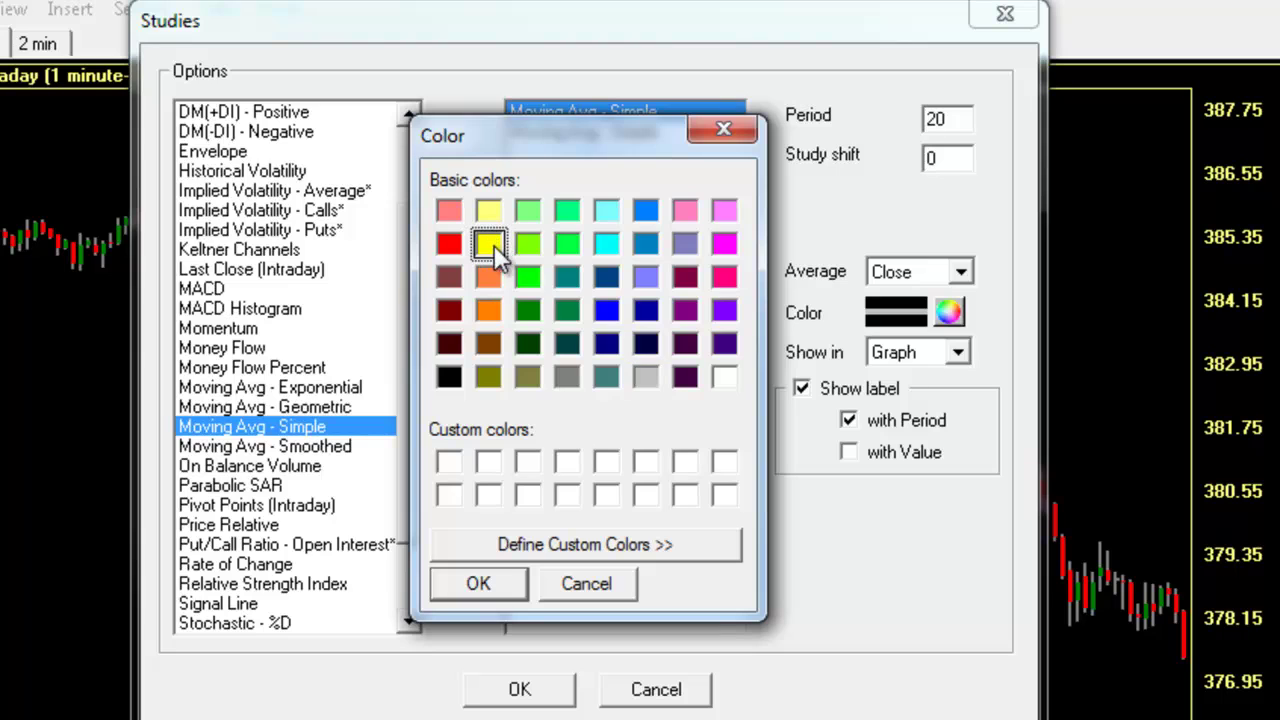
left_click(506, 586)
Add the Volume, MACD and Signal Line studies and apply them to the chart
left_click_drag(406, 420, 398, 510)
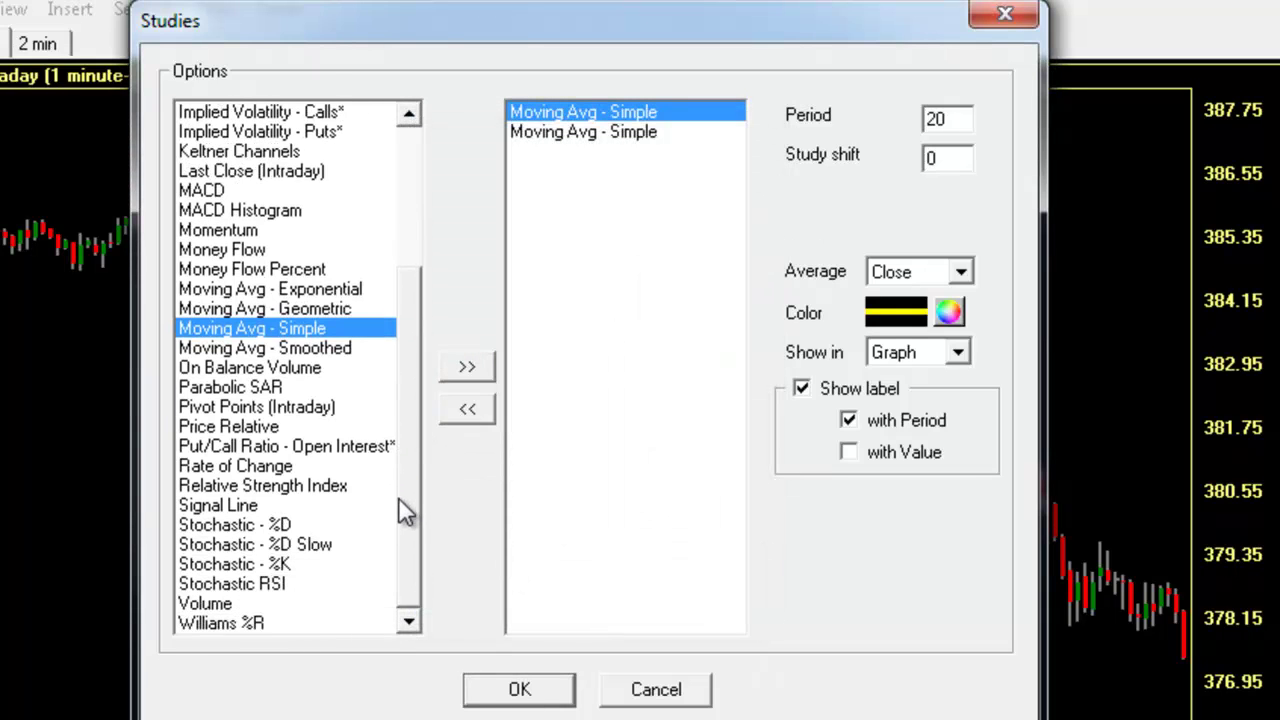
left_click(214, 603)
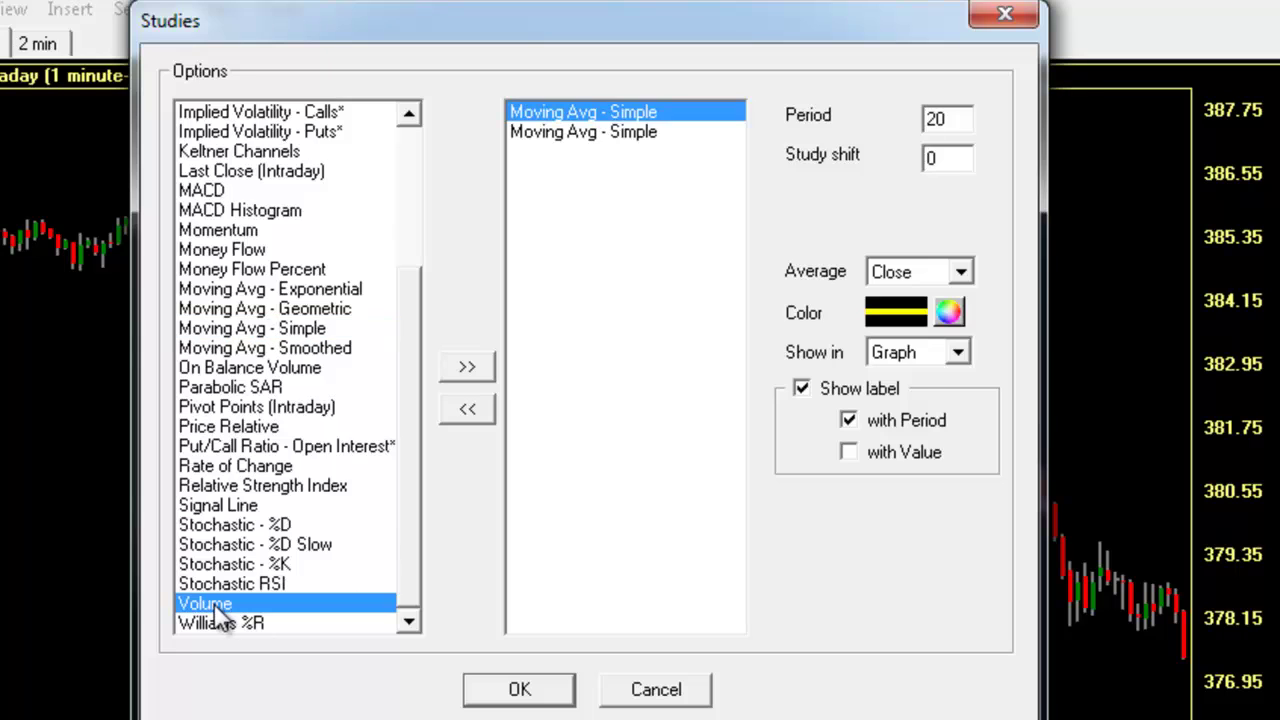
left_click(466, 369)
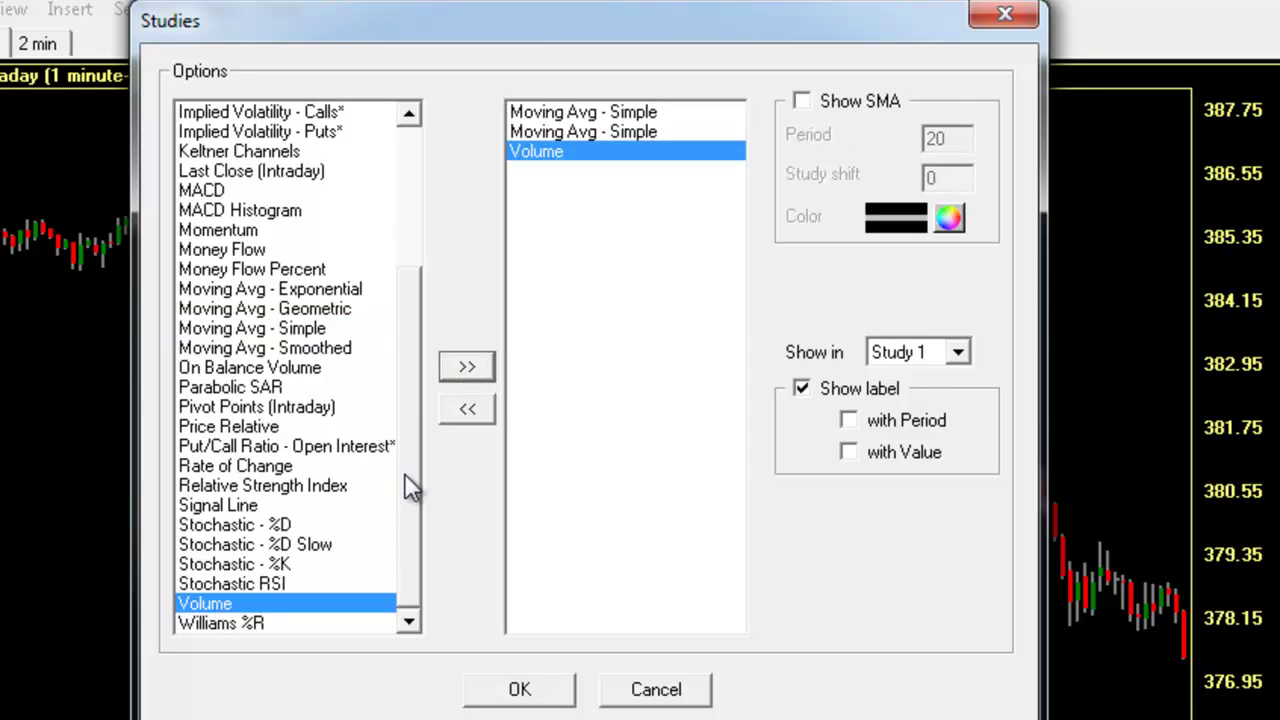
left_click_drag(410, 487, 405, 423)
left_click(214, 270)
left_click(467, 368)
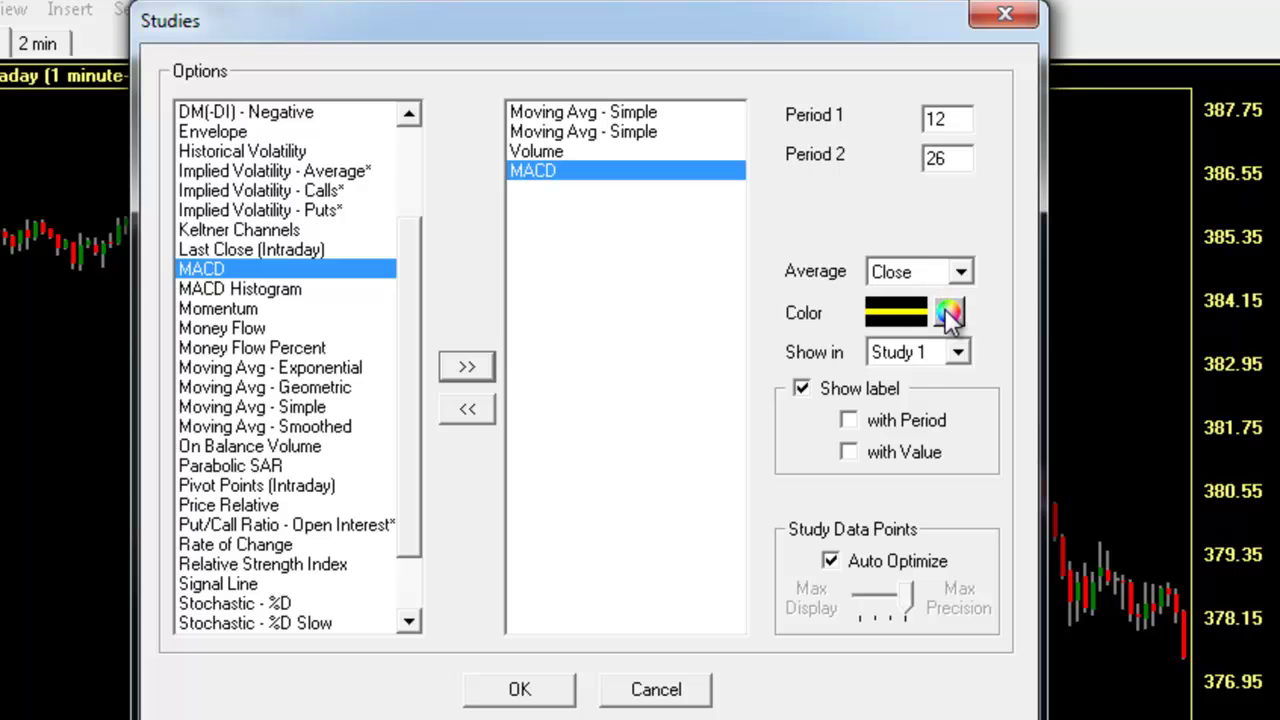
scroll(421, 420, "down", 2)
left_click(255, 504)
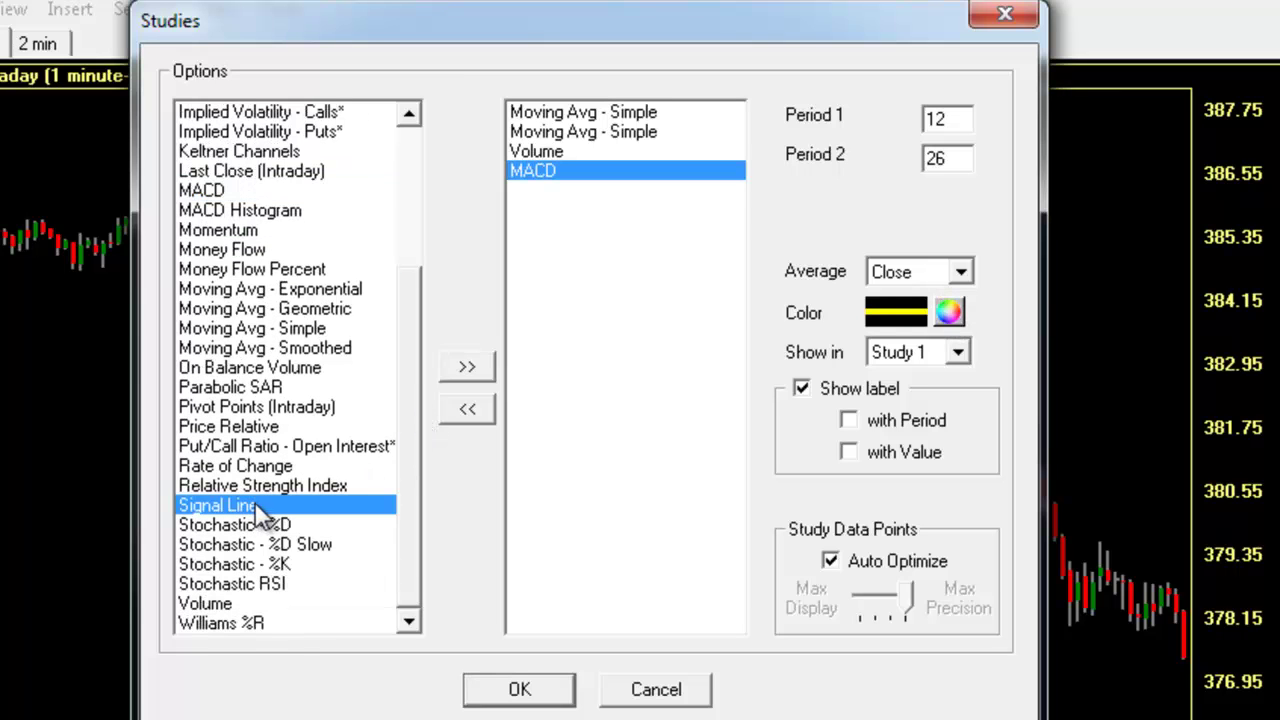
left_click(467, 369)
left_click(525, 690)
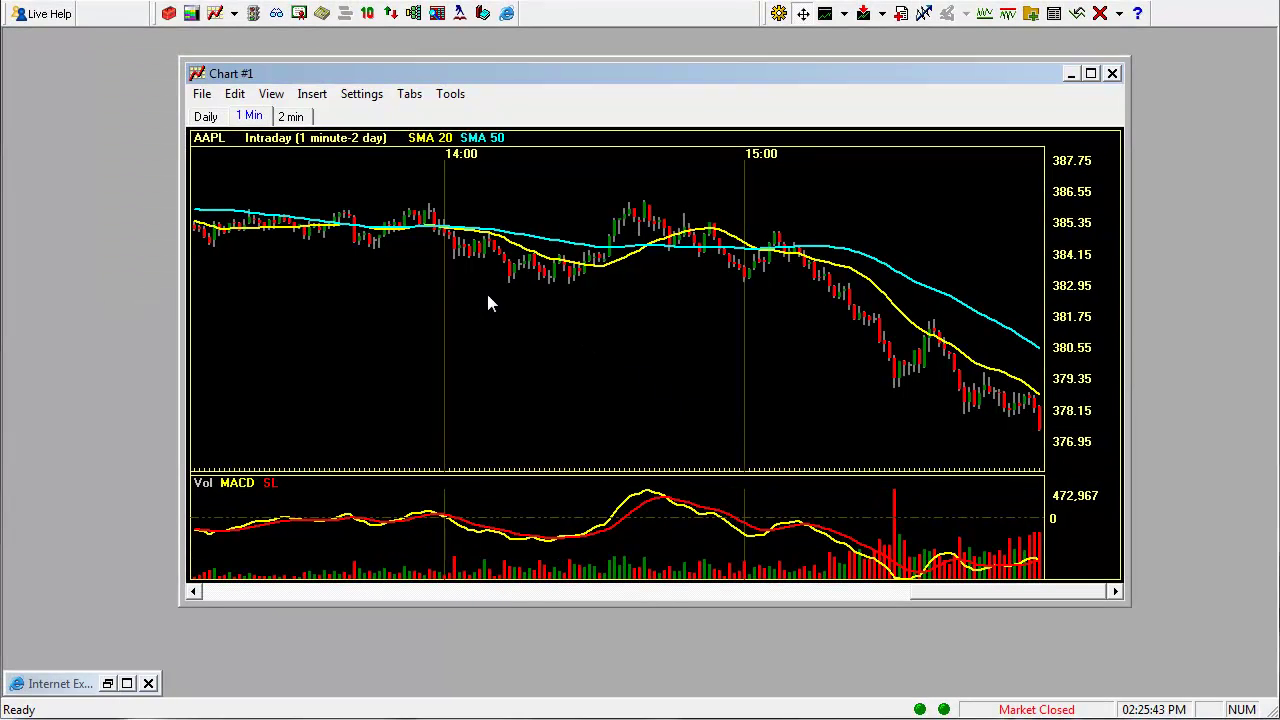
Save the chart as a template named 'Chart'
left_click(206, 98)
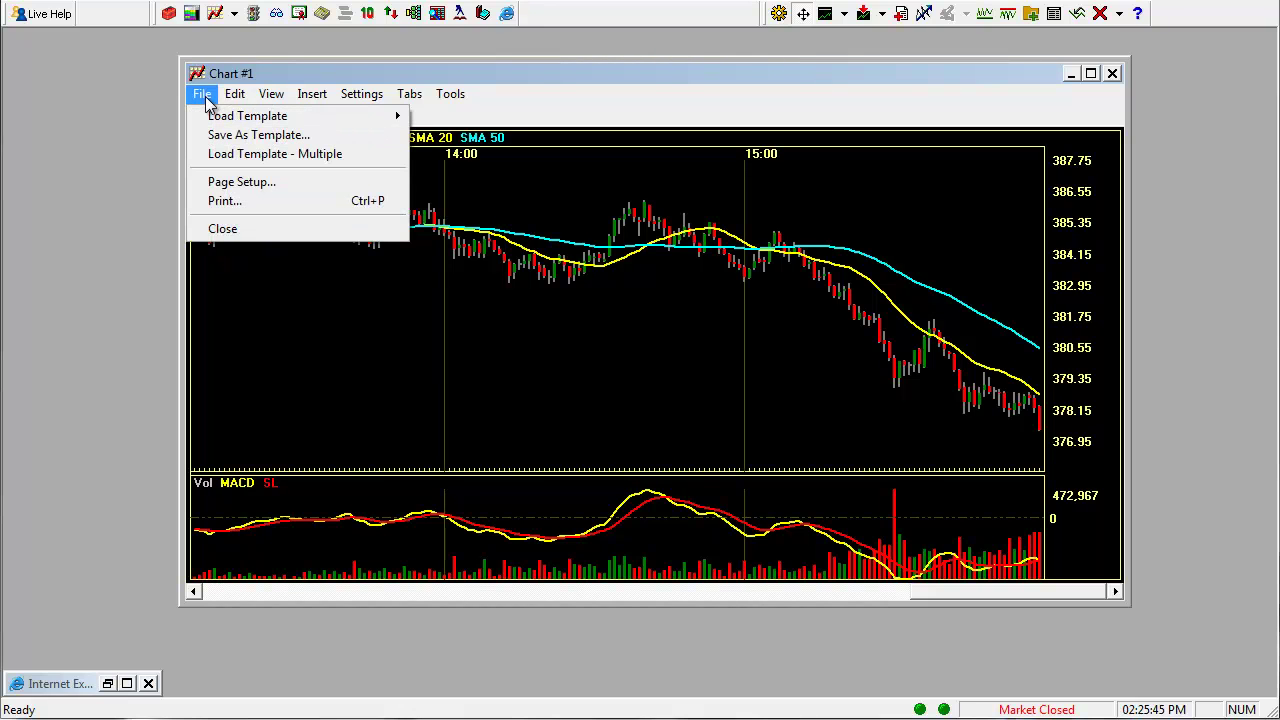
left_click(240, 136)
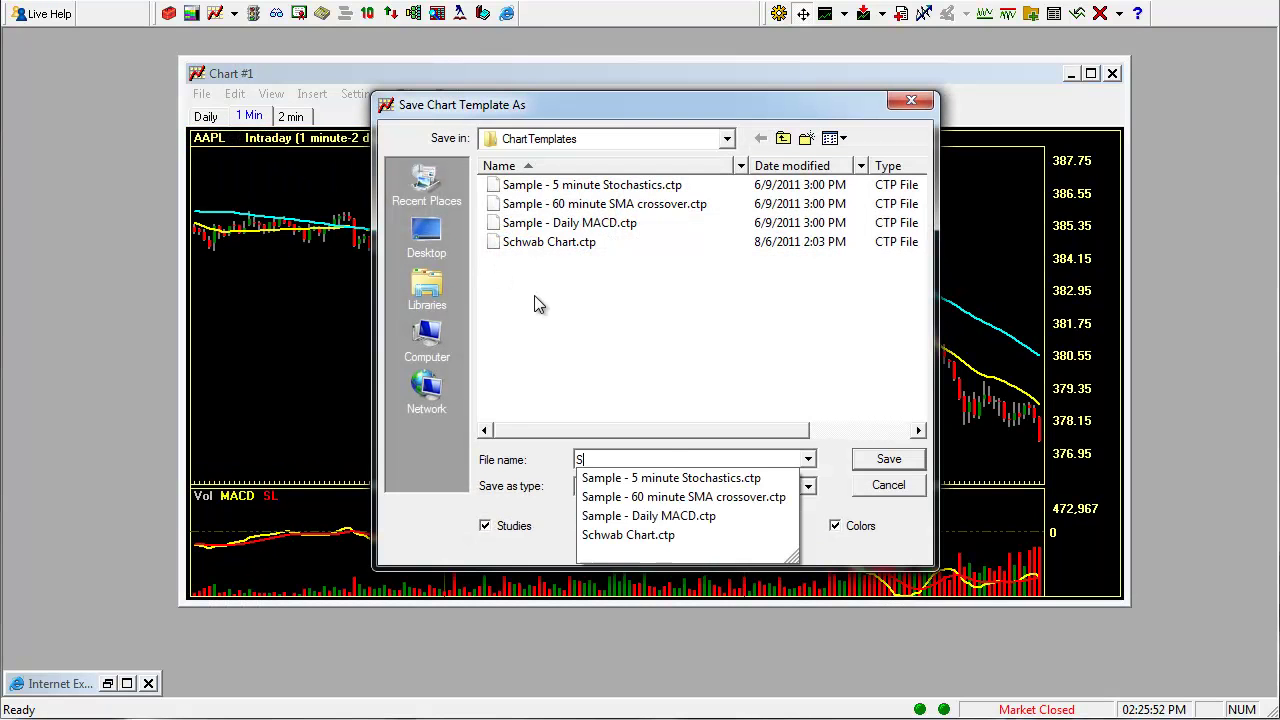
type("Chart")
key("Return")
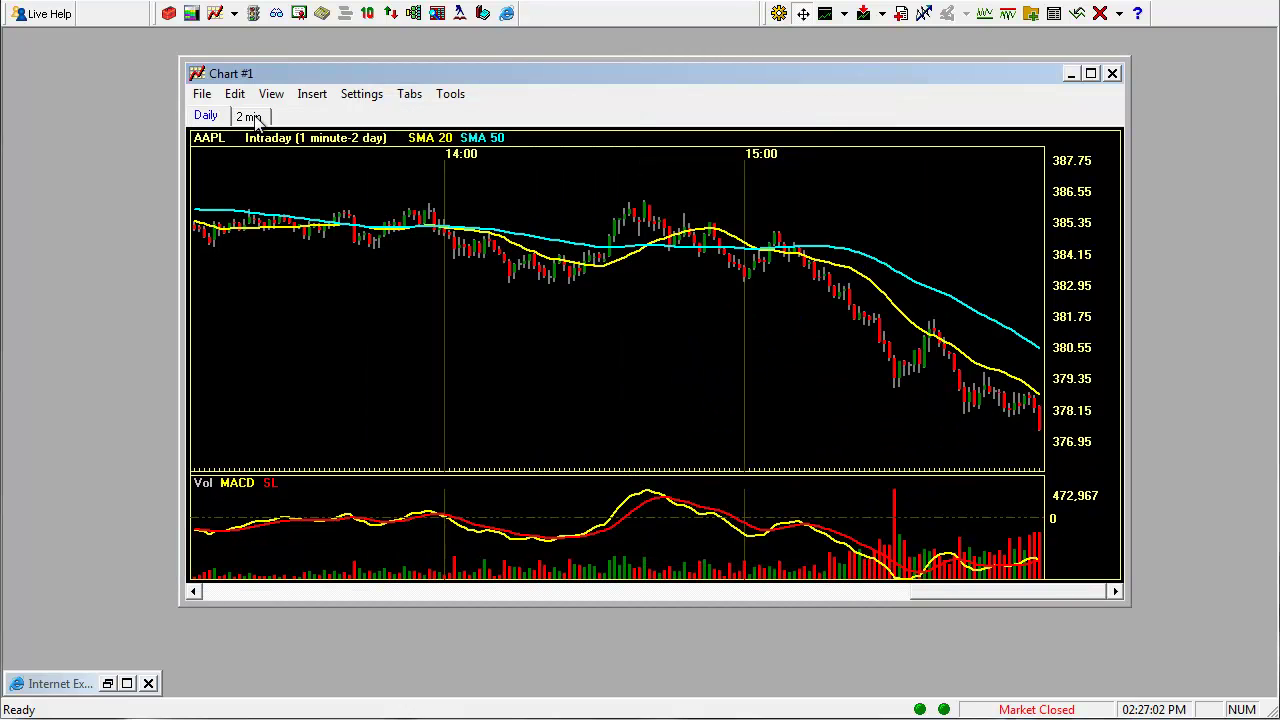
Add a new chart tab named '5 Minute', copying settings from the Daily tab
left_click(250, 117)
right_click(233, 118)
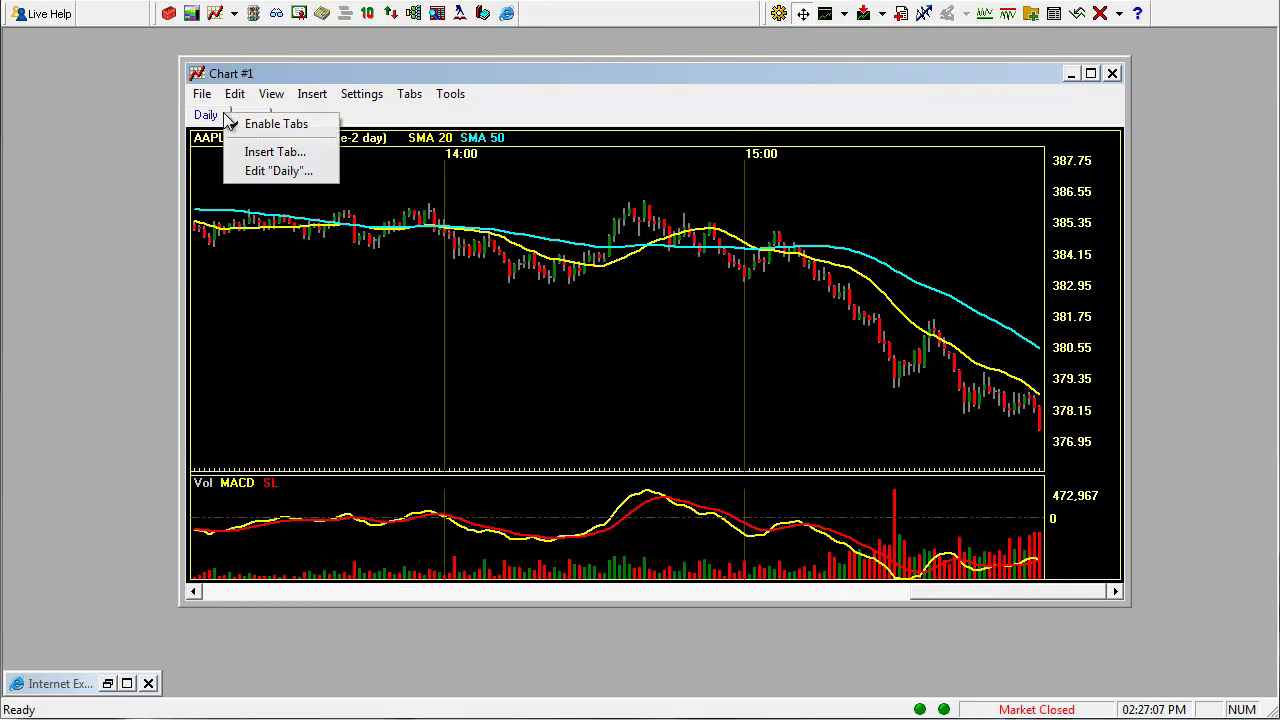
left_click(280, 152)
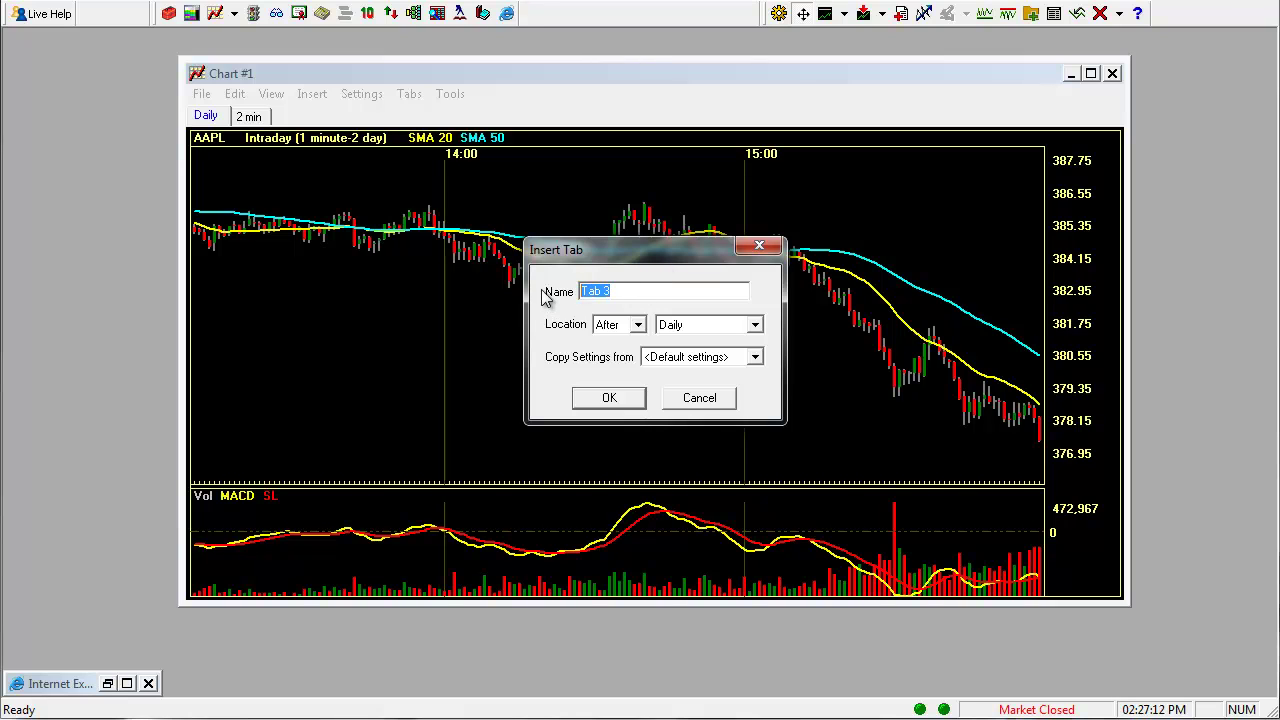
type("5 Minute")
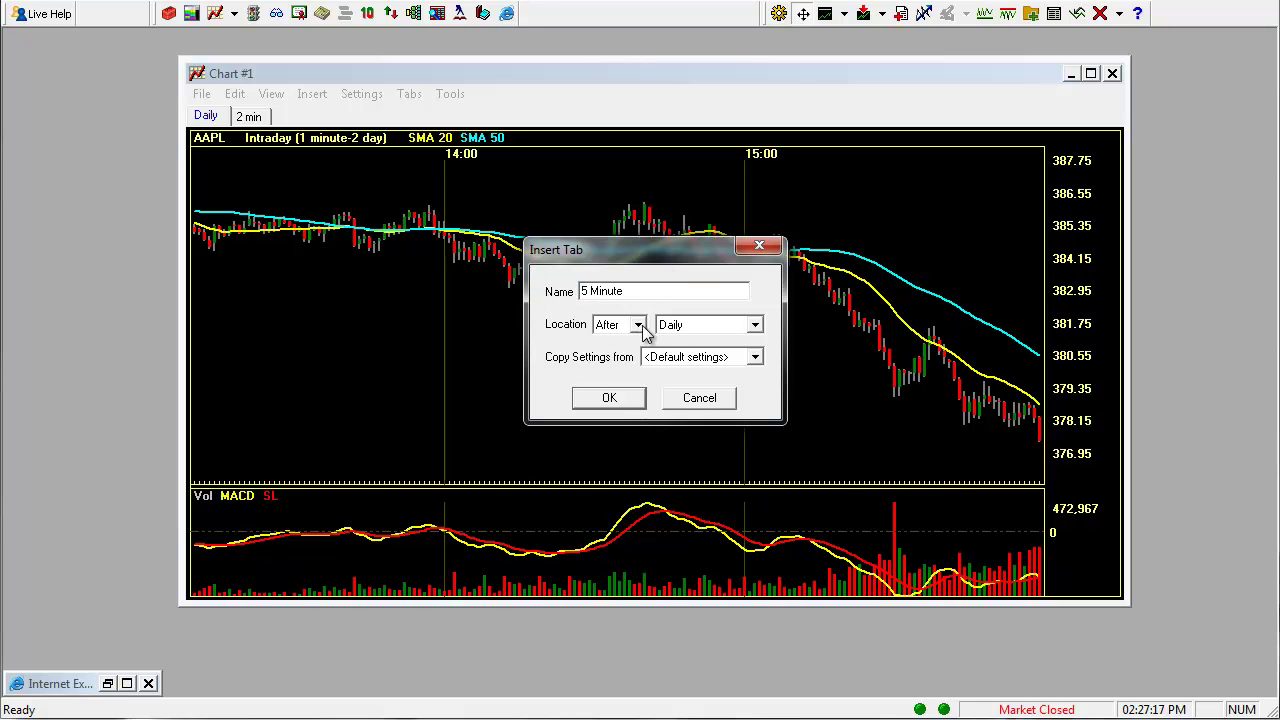
left_click(756, 358)
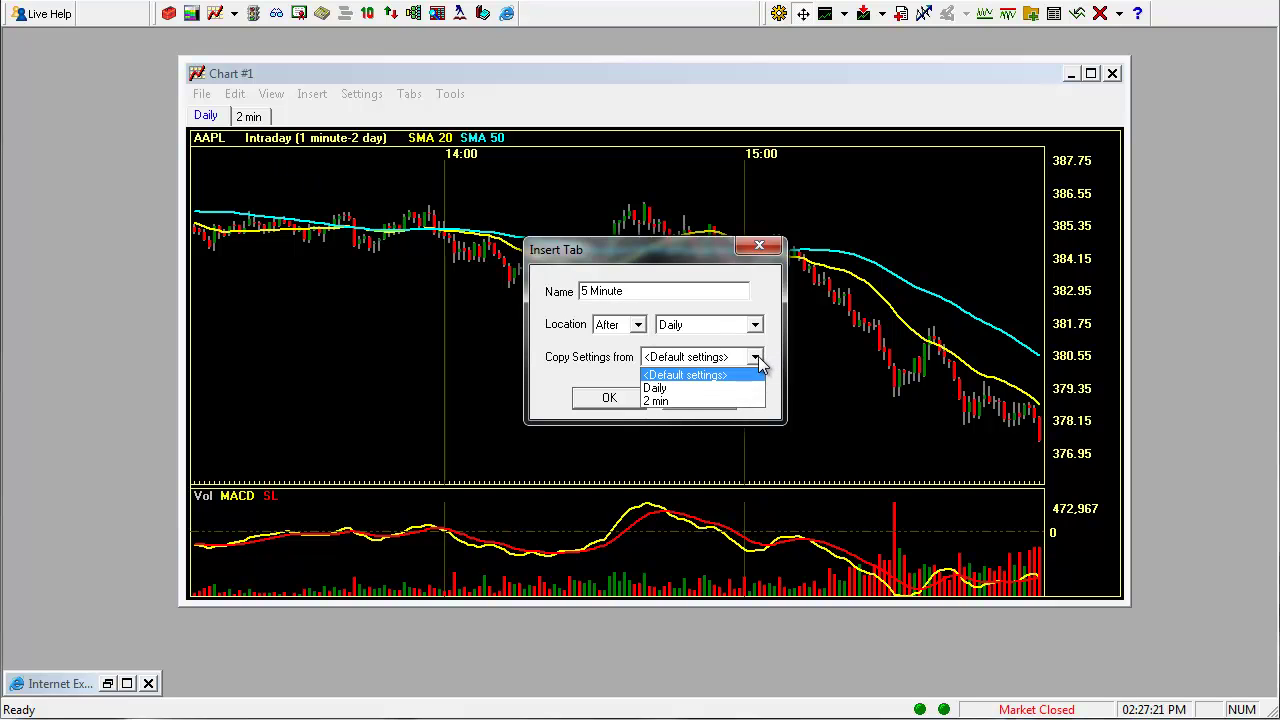
left_click(687, 391)
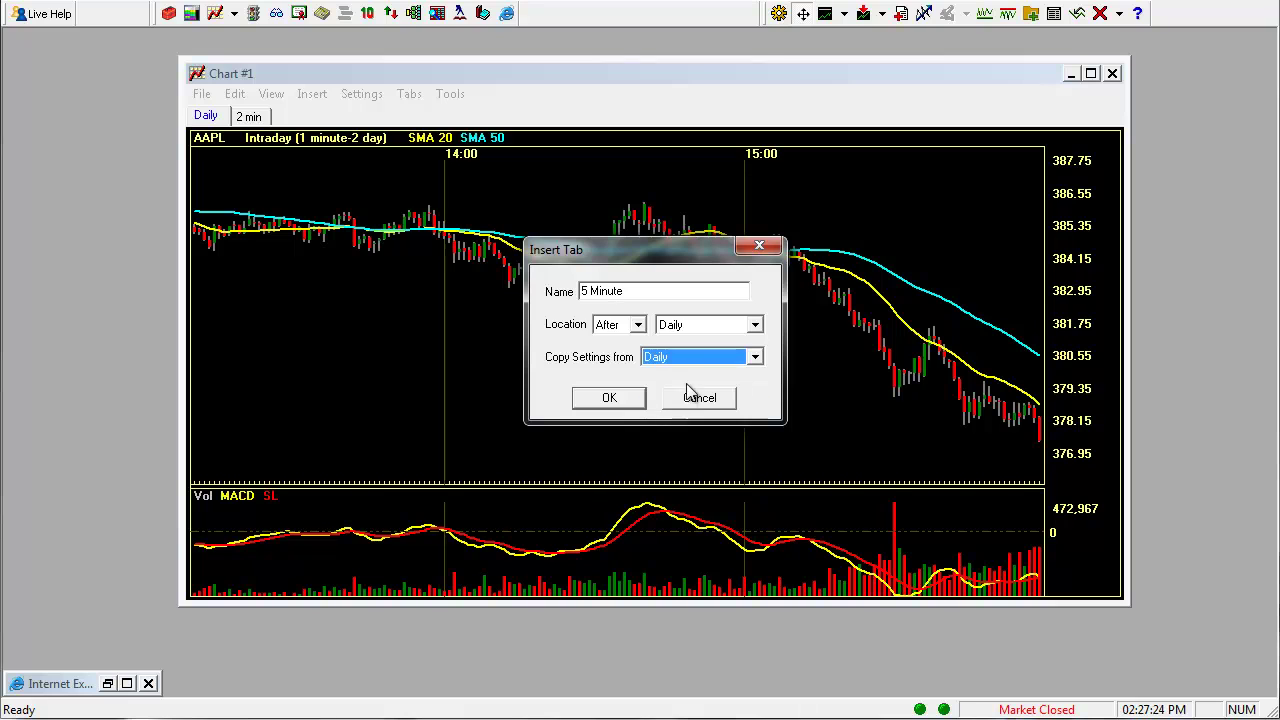
left_click(609, 399)
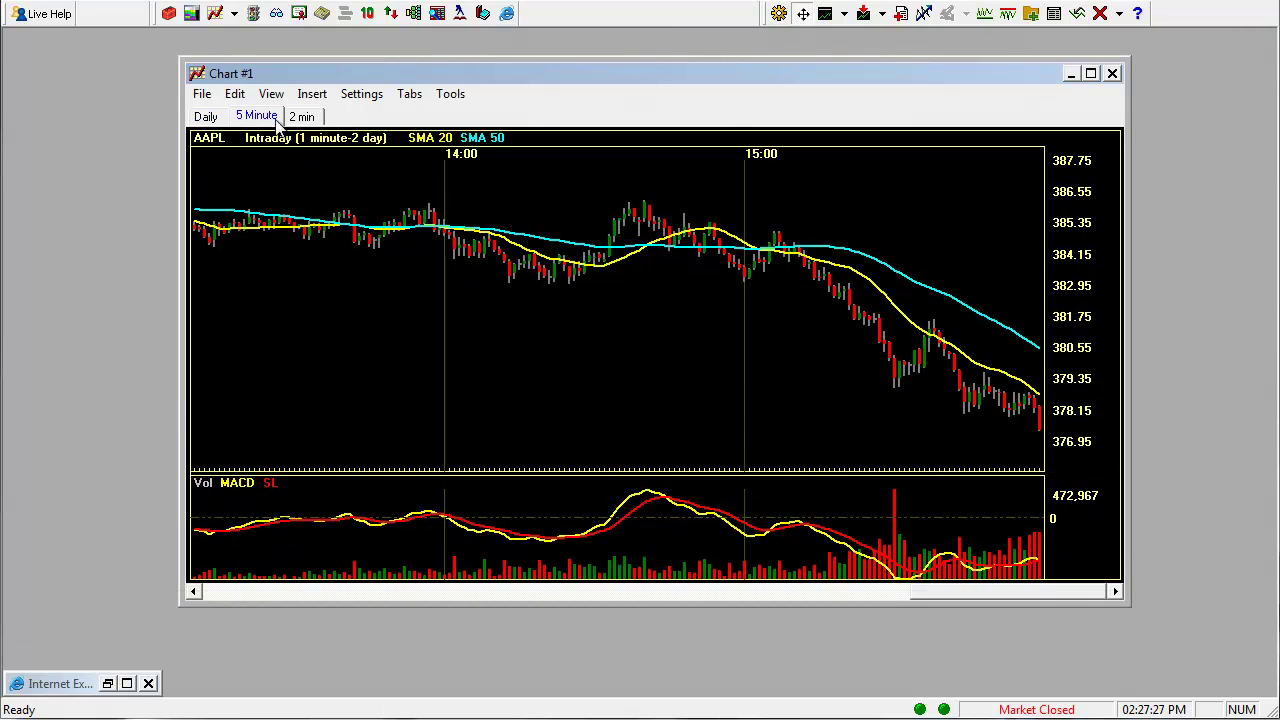
Change the chart interval to 5 Minutes
right_click(379, 176)
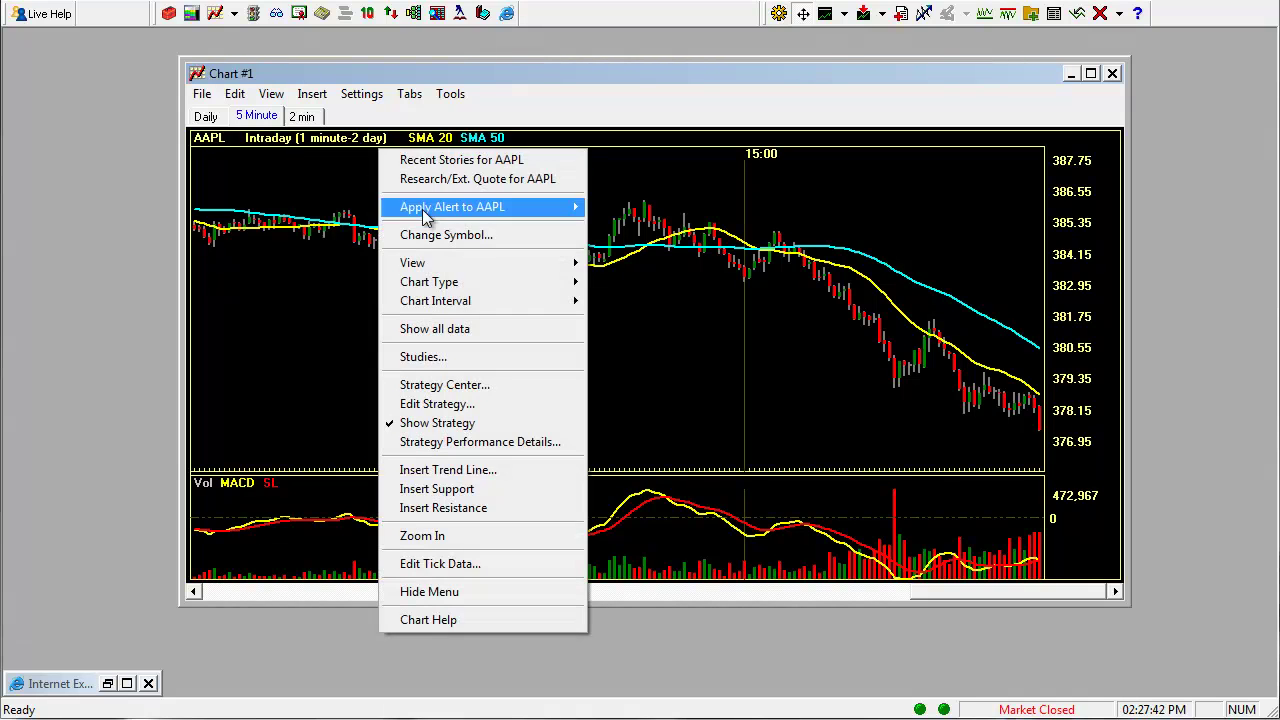
mouse_move(490, 303)
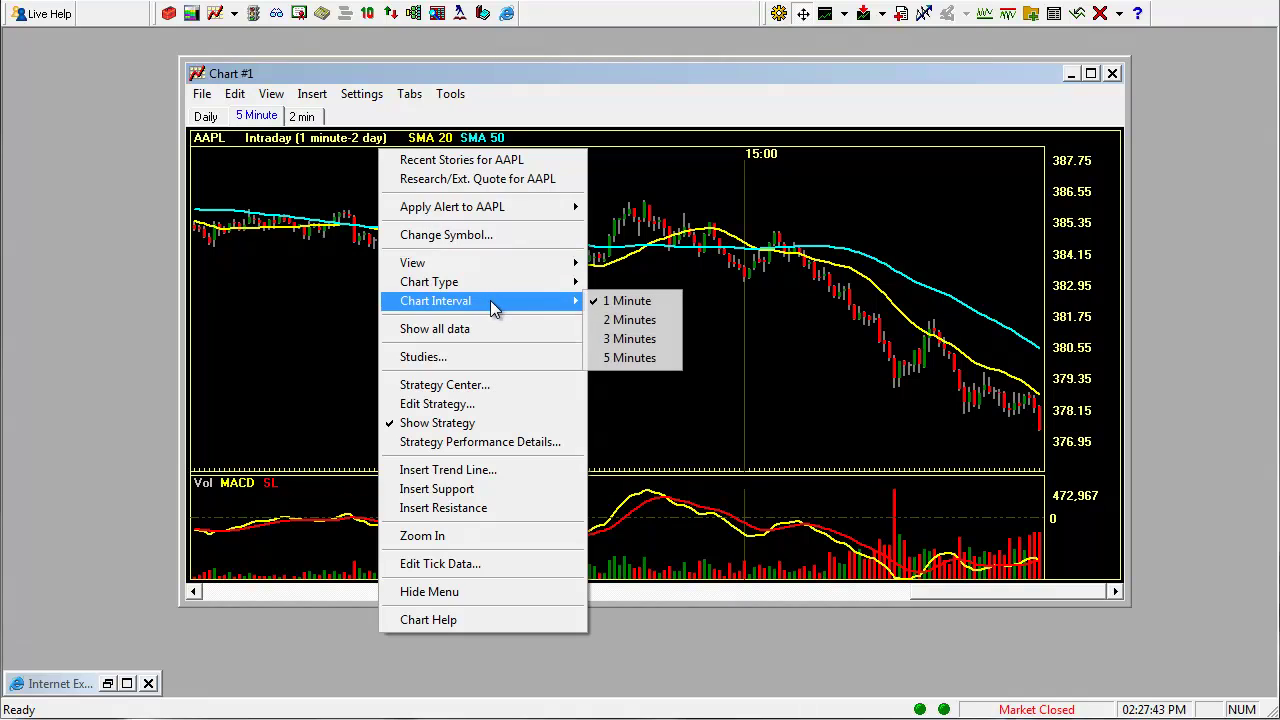
left_click(630, 358)
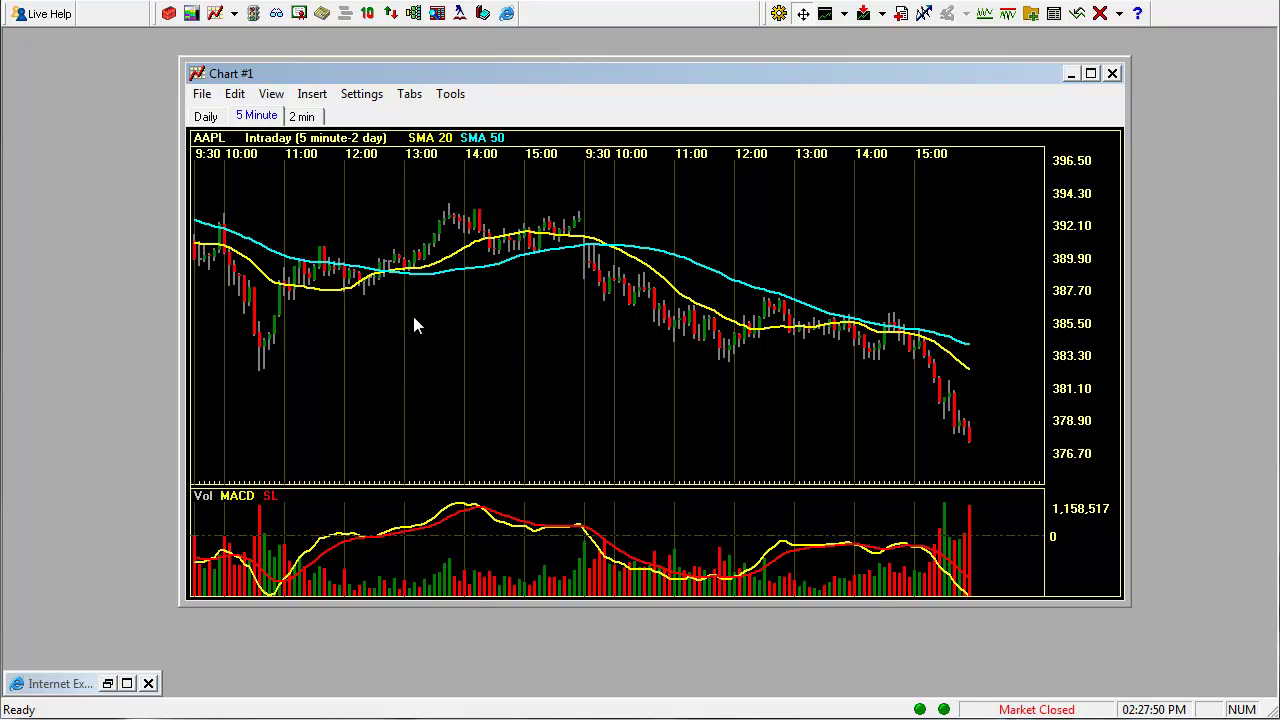
left_click(359, 98)
left_click(364, 114)
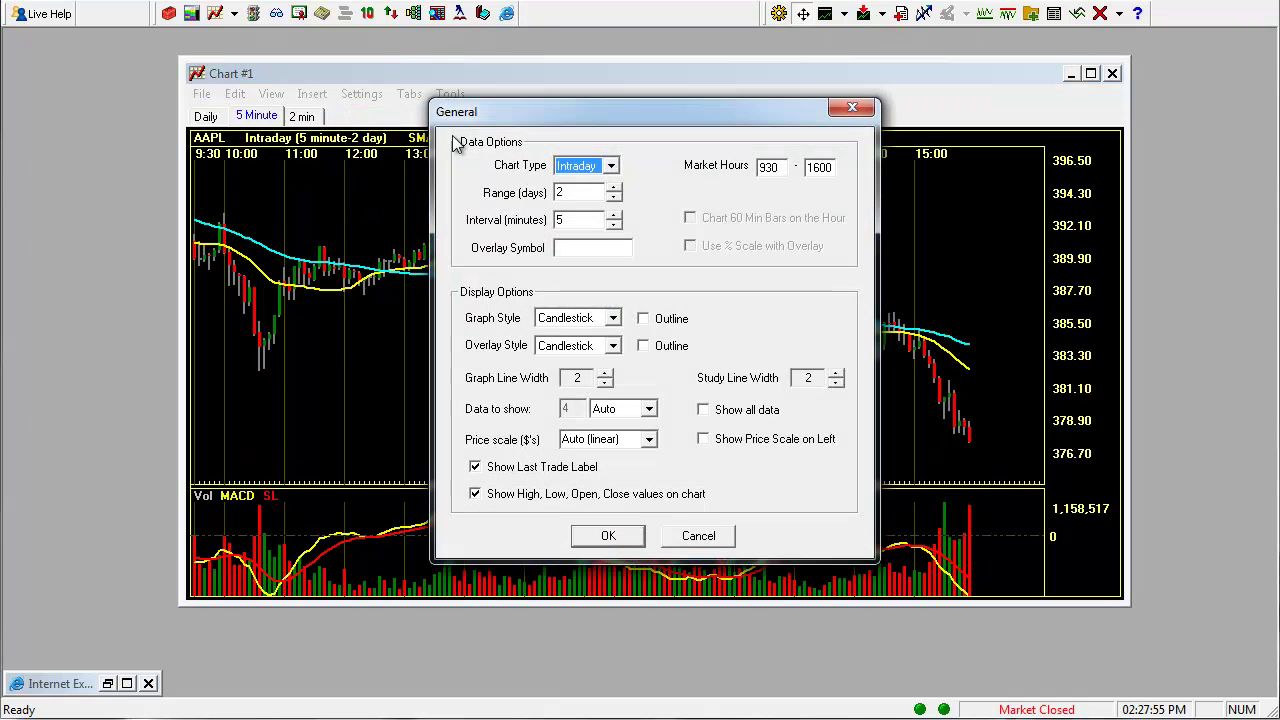
left_click_drag(564, 119, 626, 149)
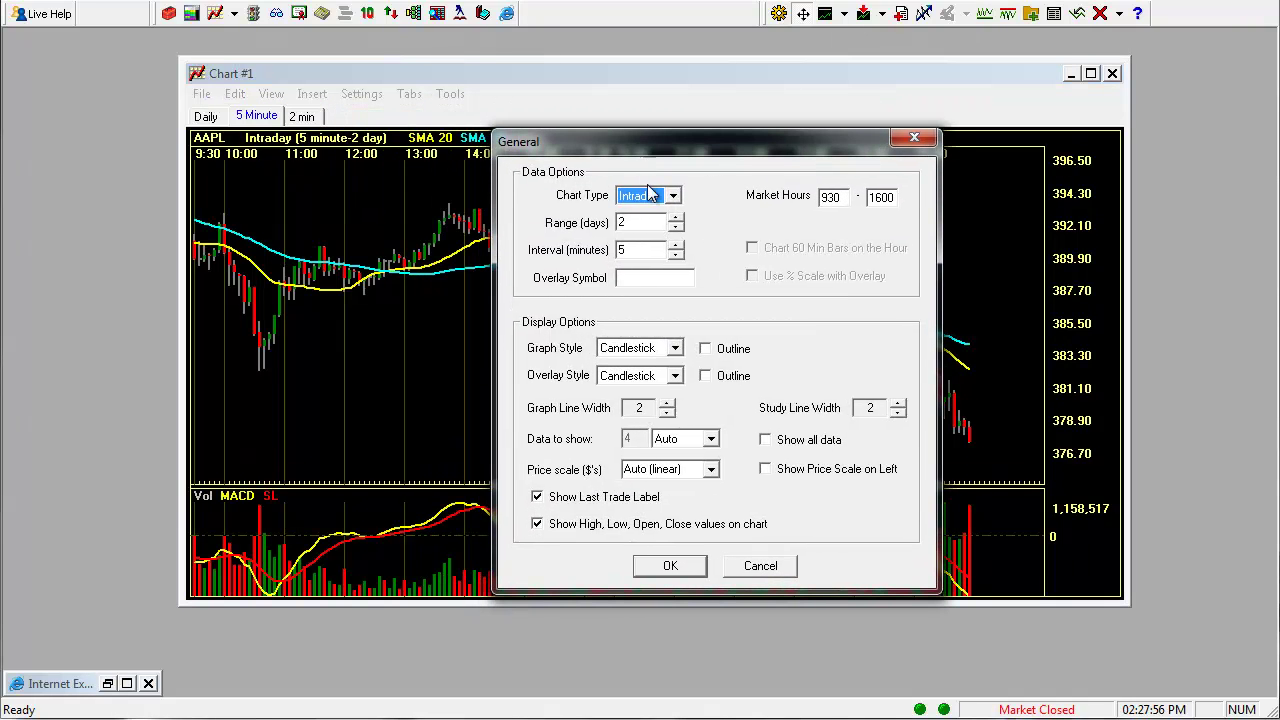
left_click(677, 230)
left_click(677, 219)
left_click(669, 566)
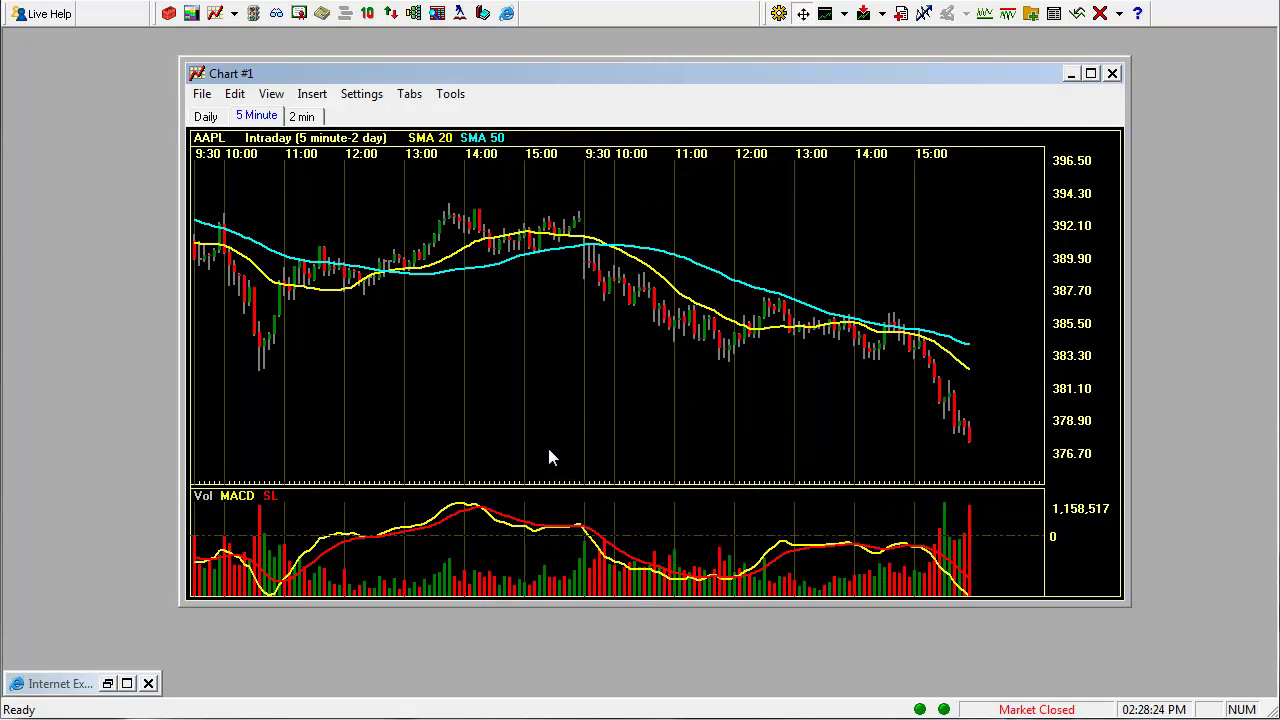
right_click(621, 198)
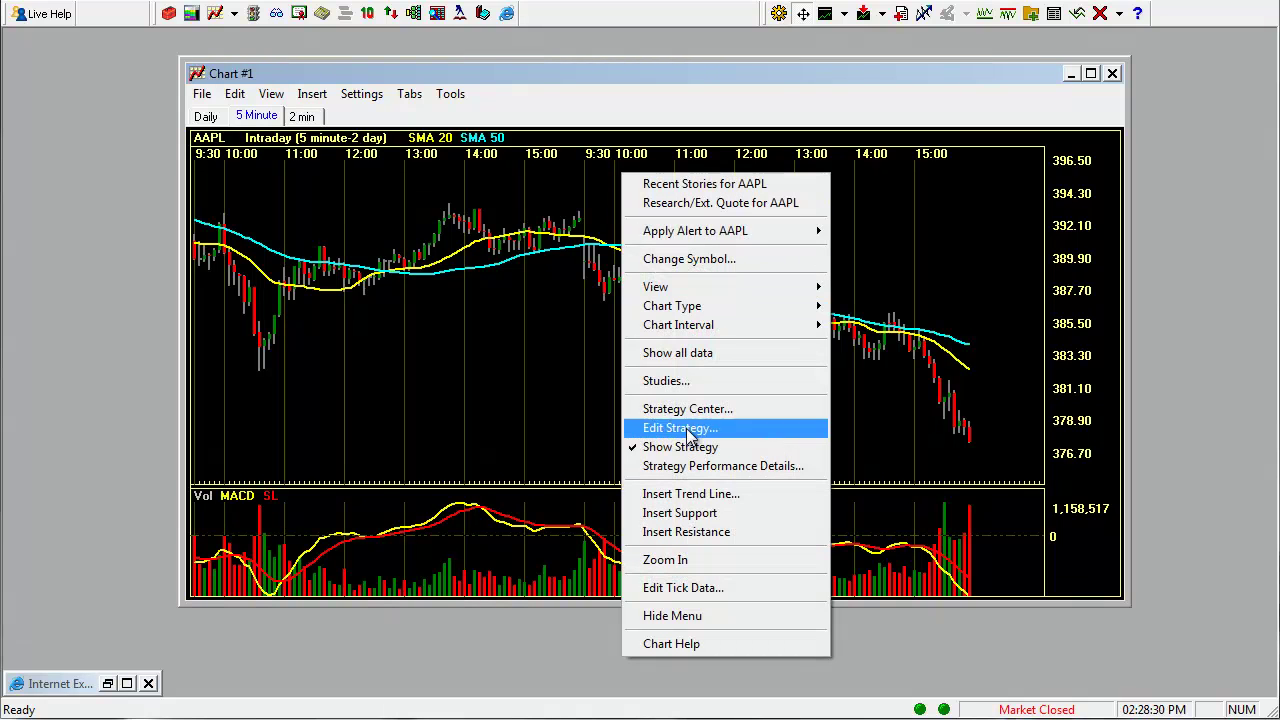
left_click(690, 559)
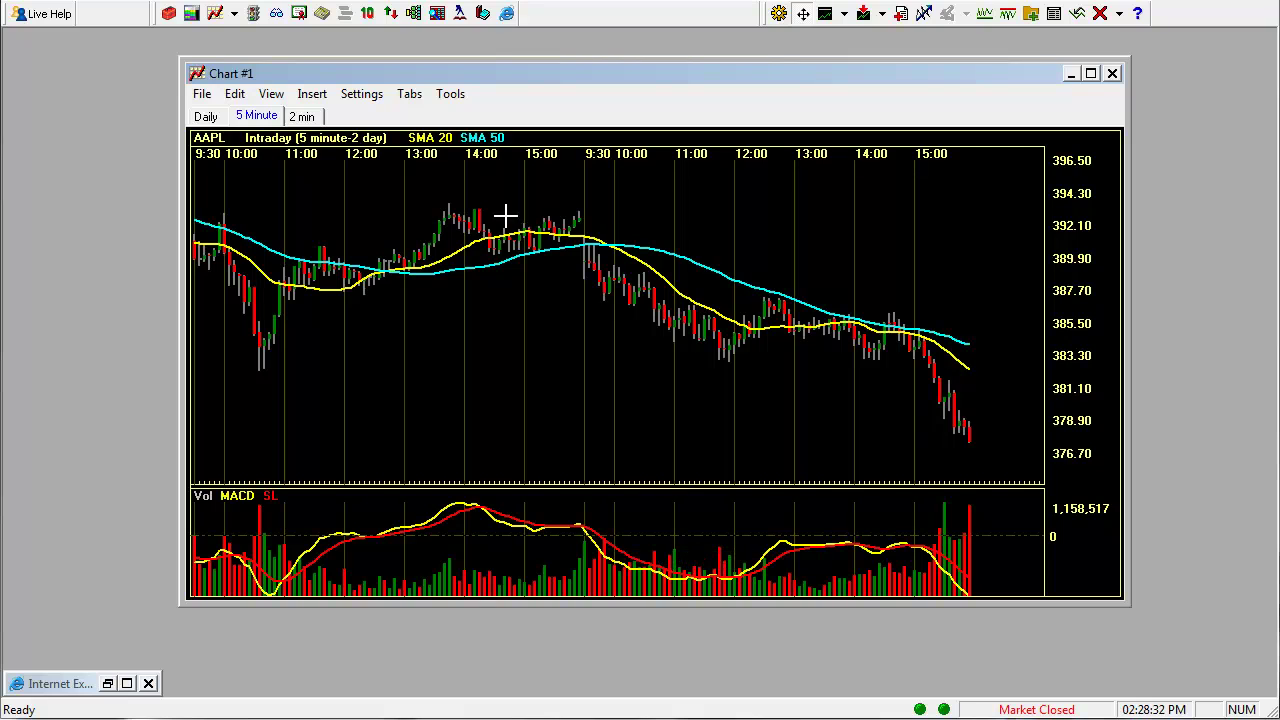
left_click_drag(489, 195, 751, 240)
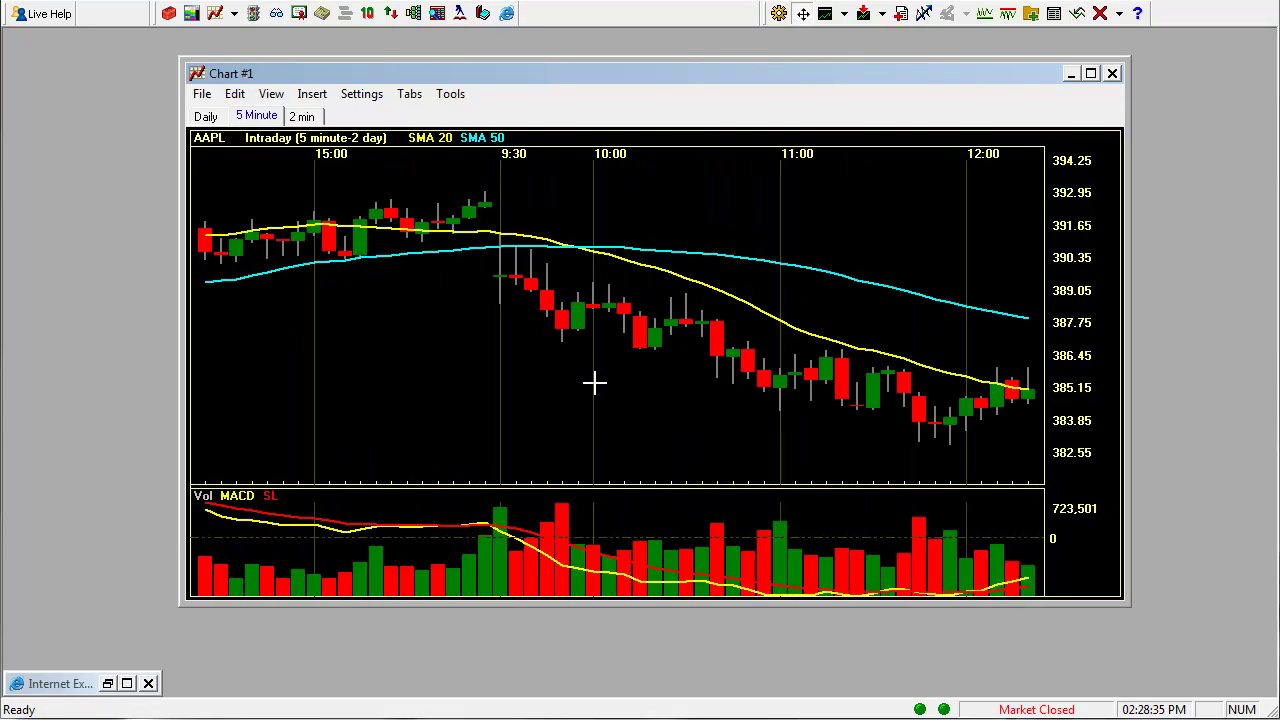
right_click(557, 168)
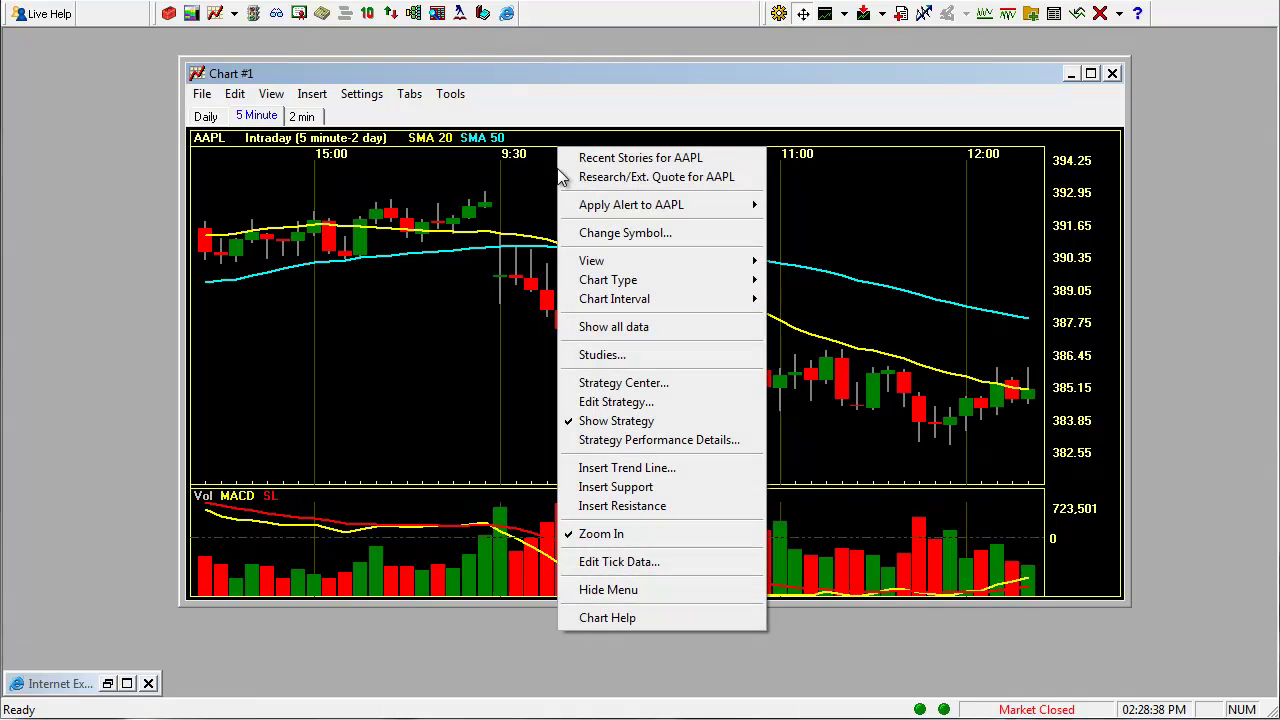
left_click(620, 534)
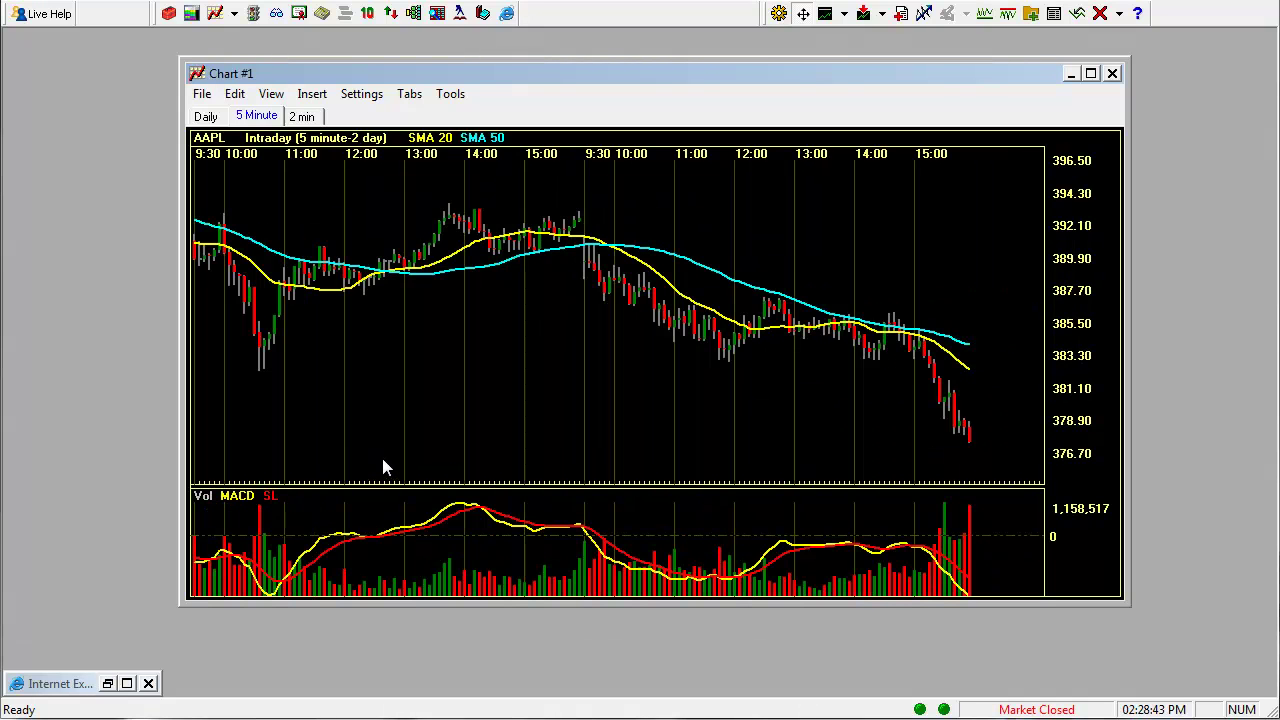
Insert a red trend line running down from the day-one 13:30 high to a day-two high
right_click(405, 186)
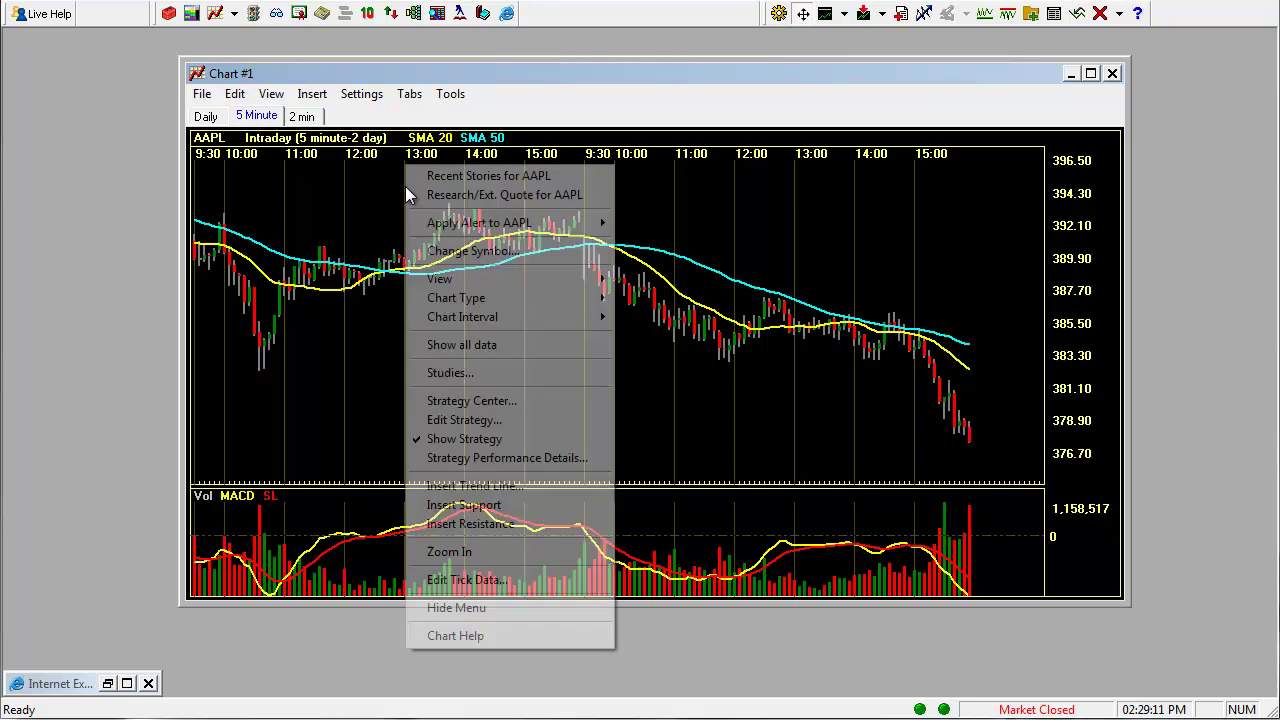
left_click(513, 487)
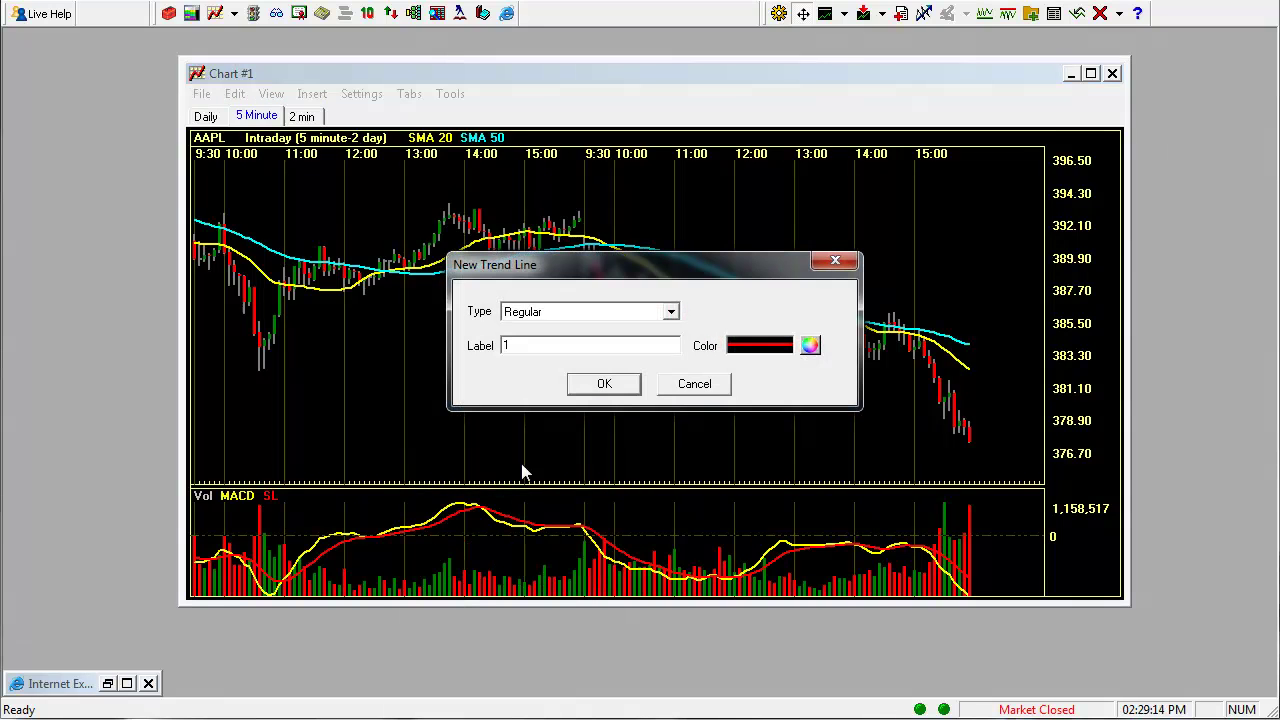
left_click(605, 386)
left_click_drag(449, 203, 968, 331)
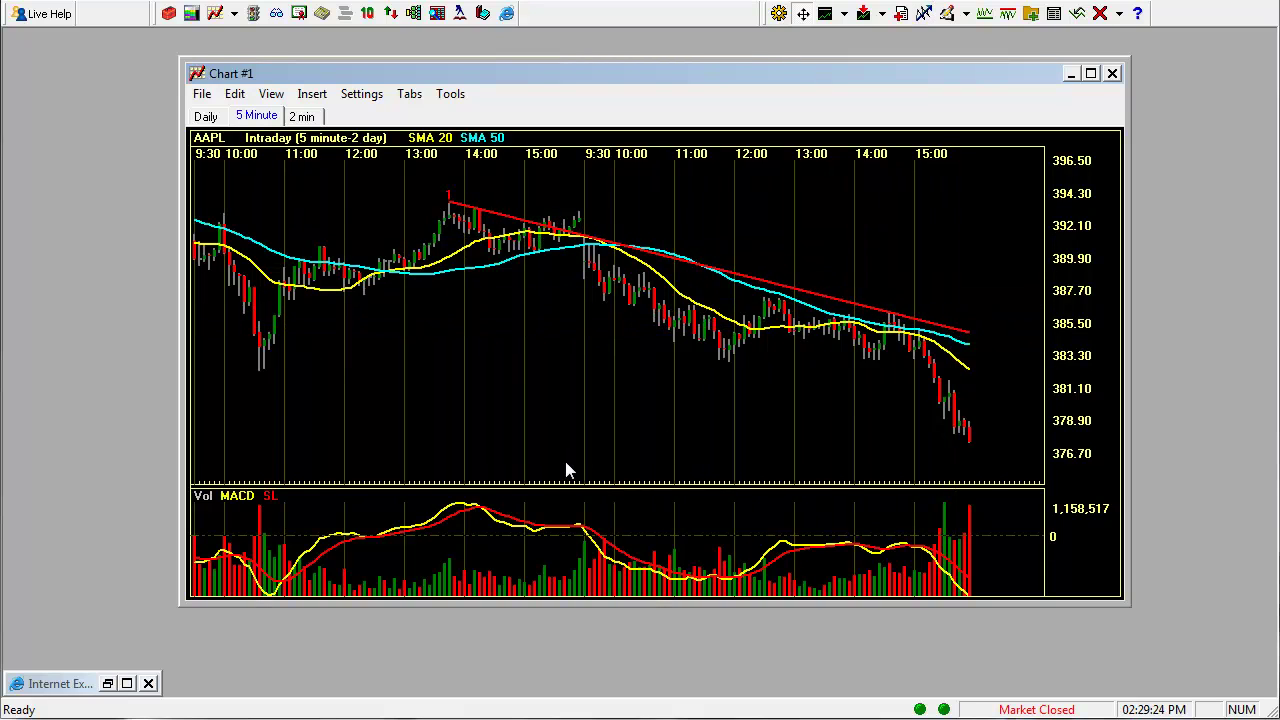
Add a support line near 382.69 and a resistance line near 393.05
right_click(402, 204)
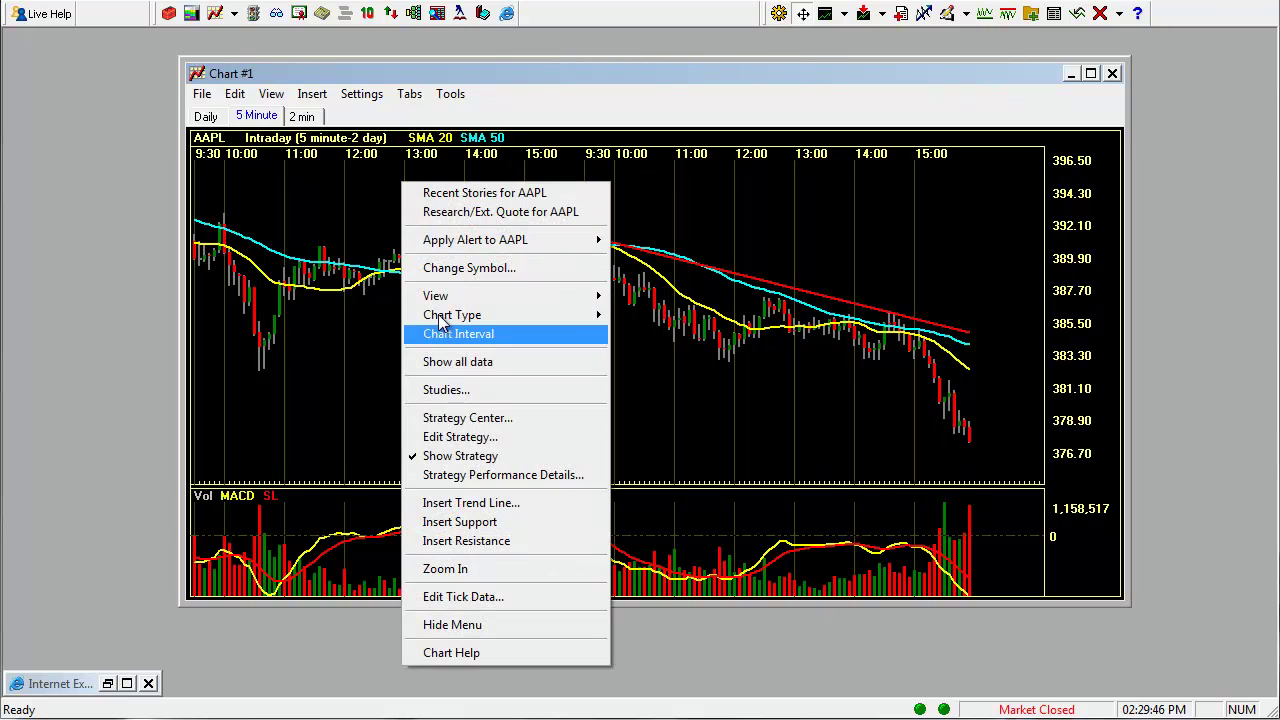
left_click(460, 521)
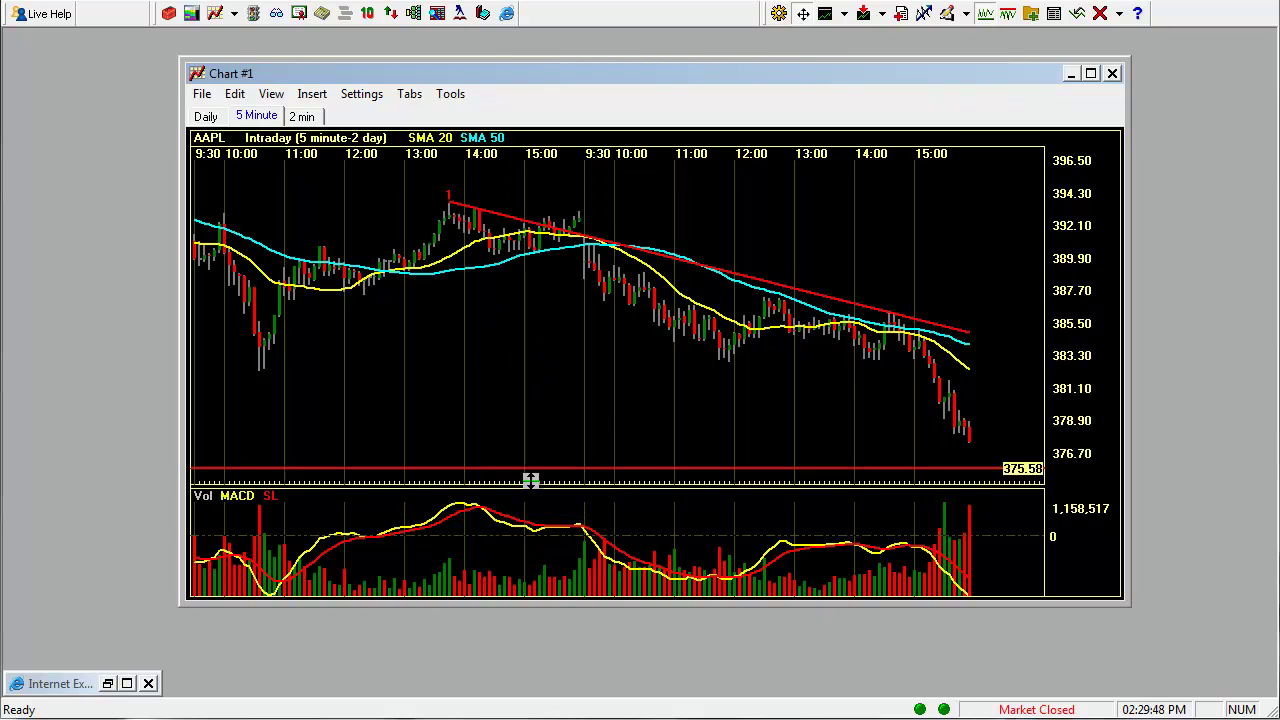
left_click_drag(530, 479, 623, 364)
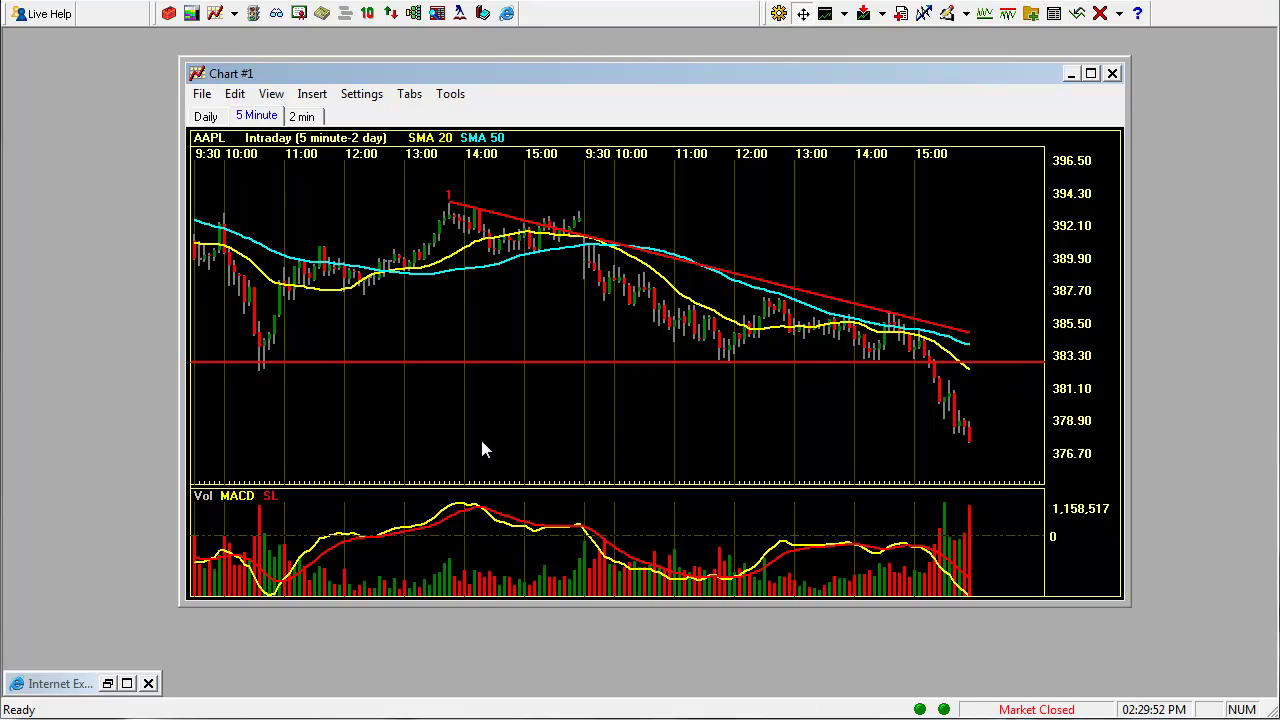
right_click(343, 176)
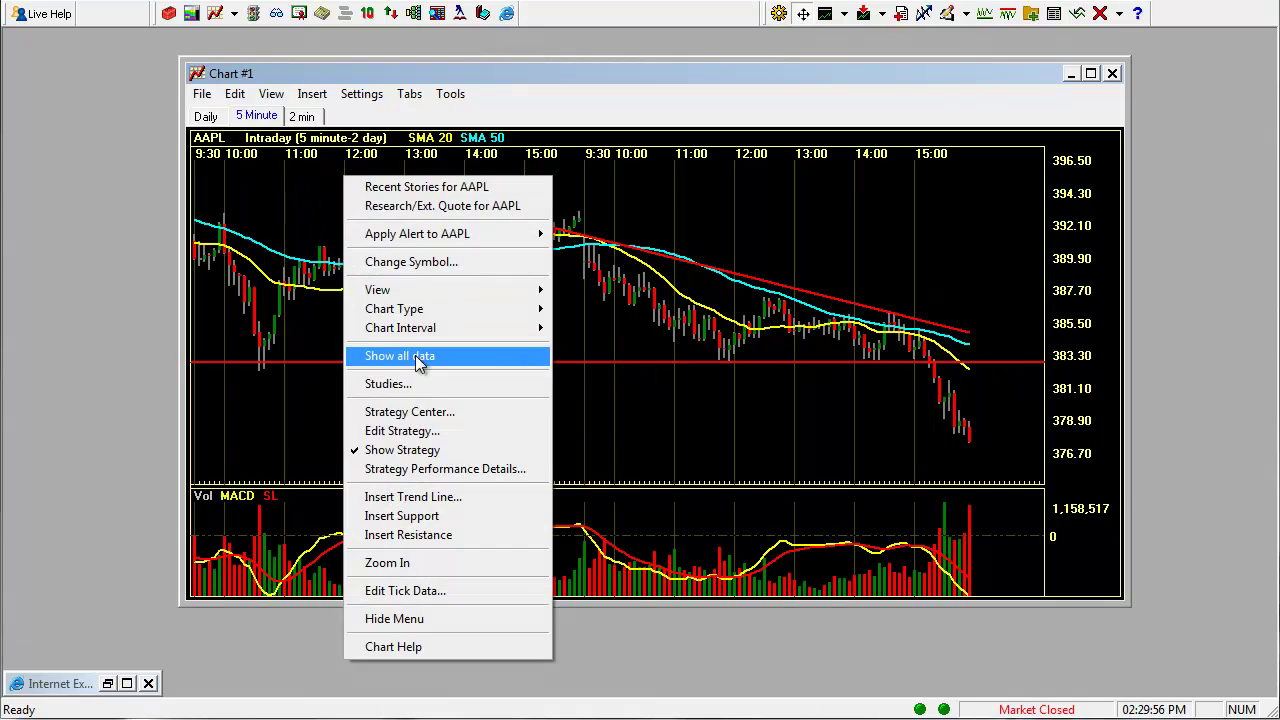
left_click(430, 537)
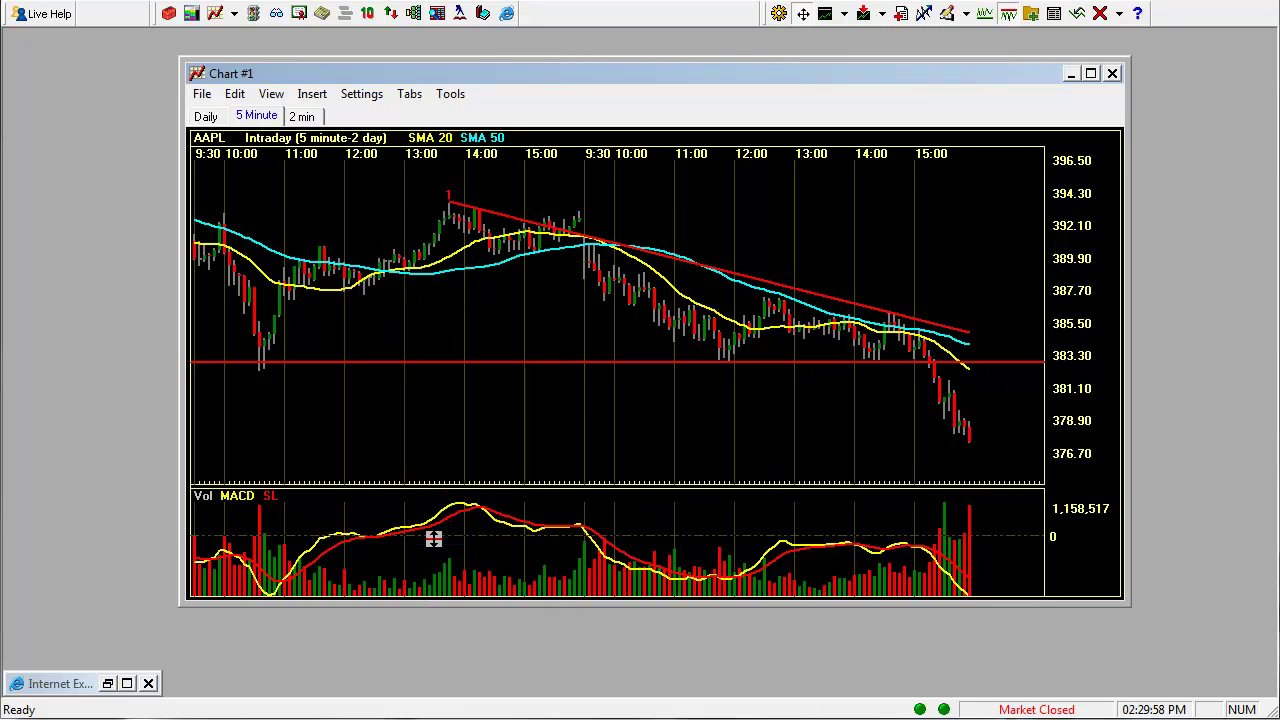
left_click_drag(530, 235, 548, 218)
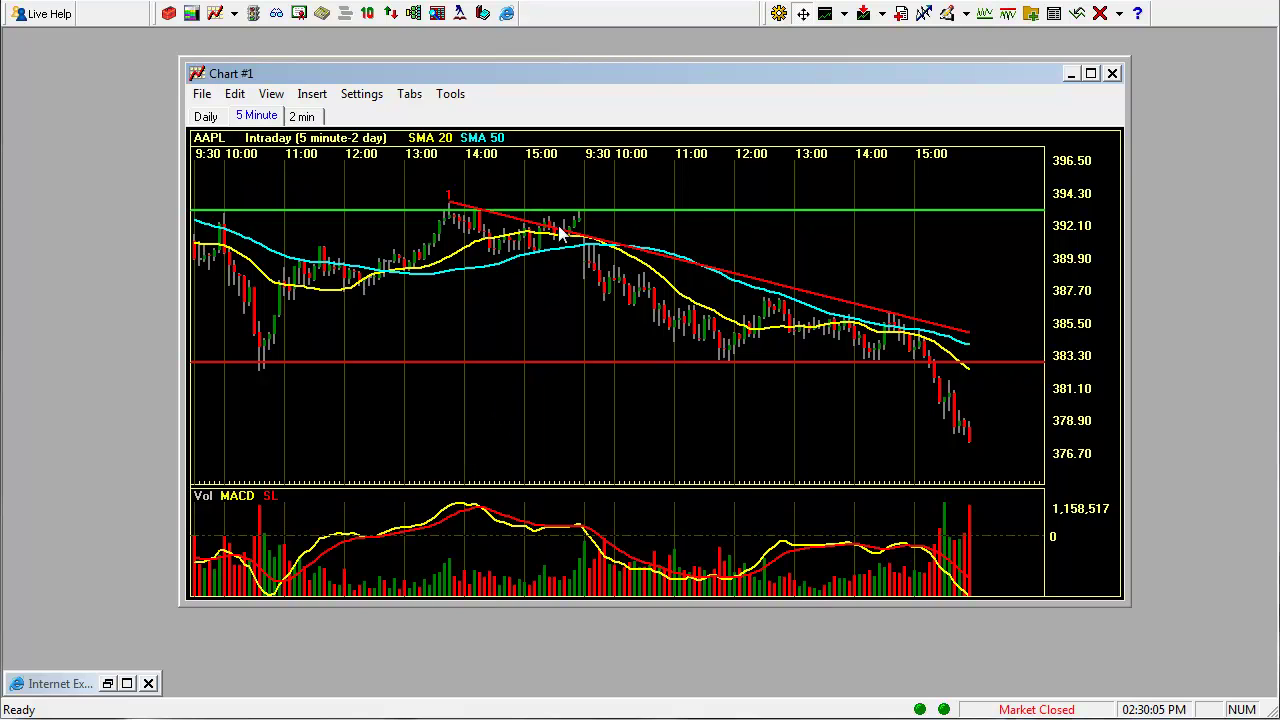
Use Delete All to remove every trend, support and resistance line
left_click(235, 94)
left_click(278, 181)
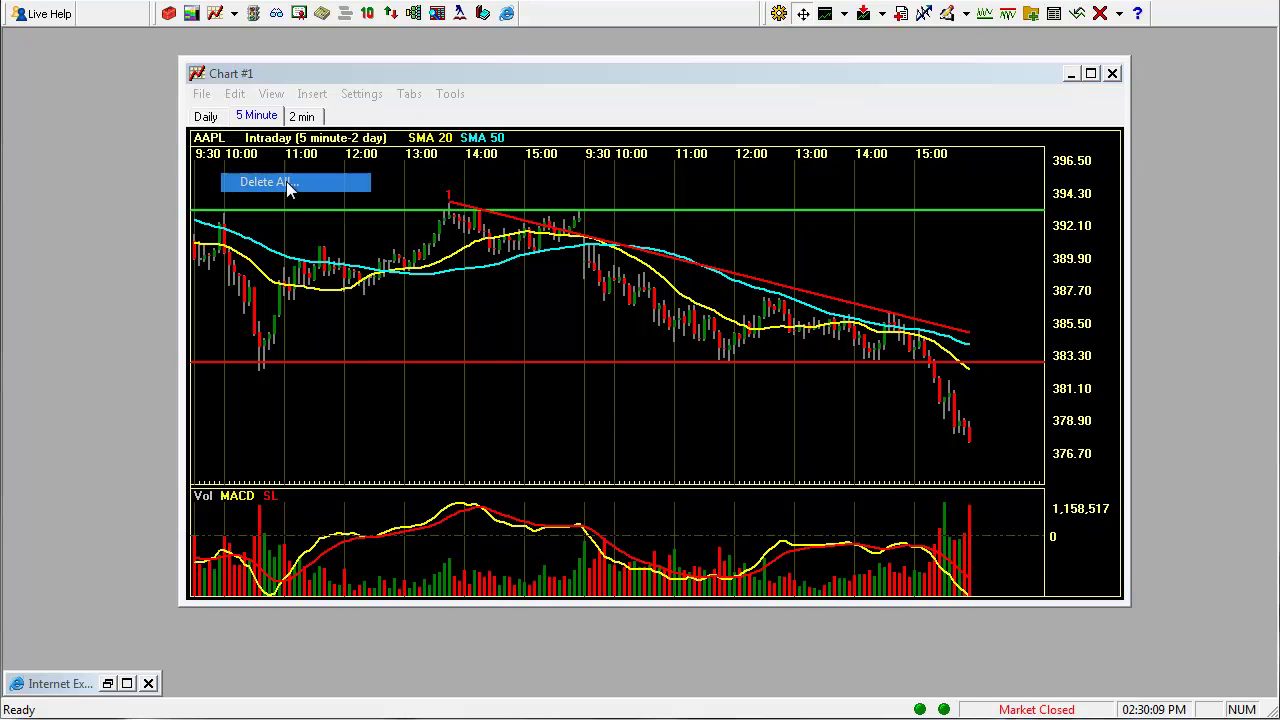
left_click_drag(650, 262, 357, 195)
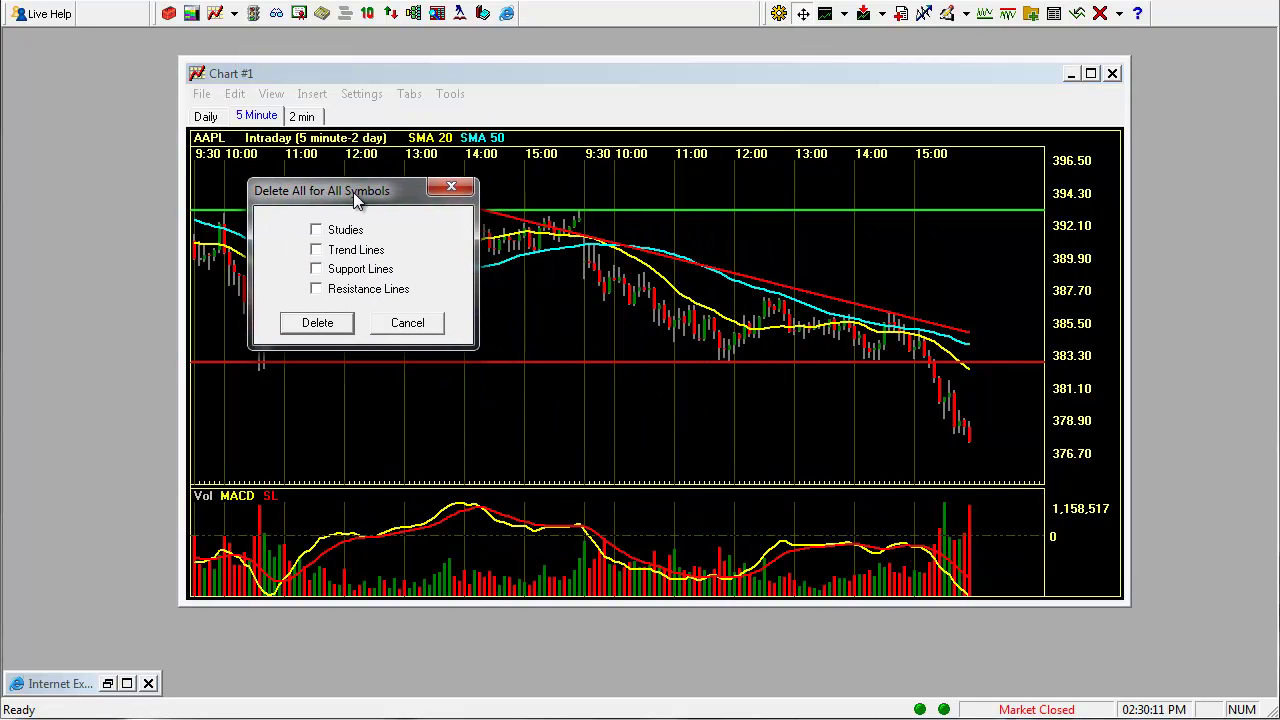
left_click(316, 250)
left_click(317, 270)
left_click(317, 289)
left_click(320, 330)
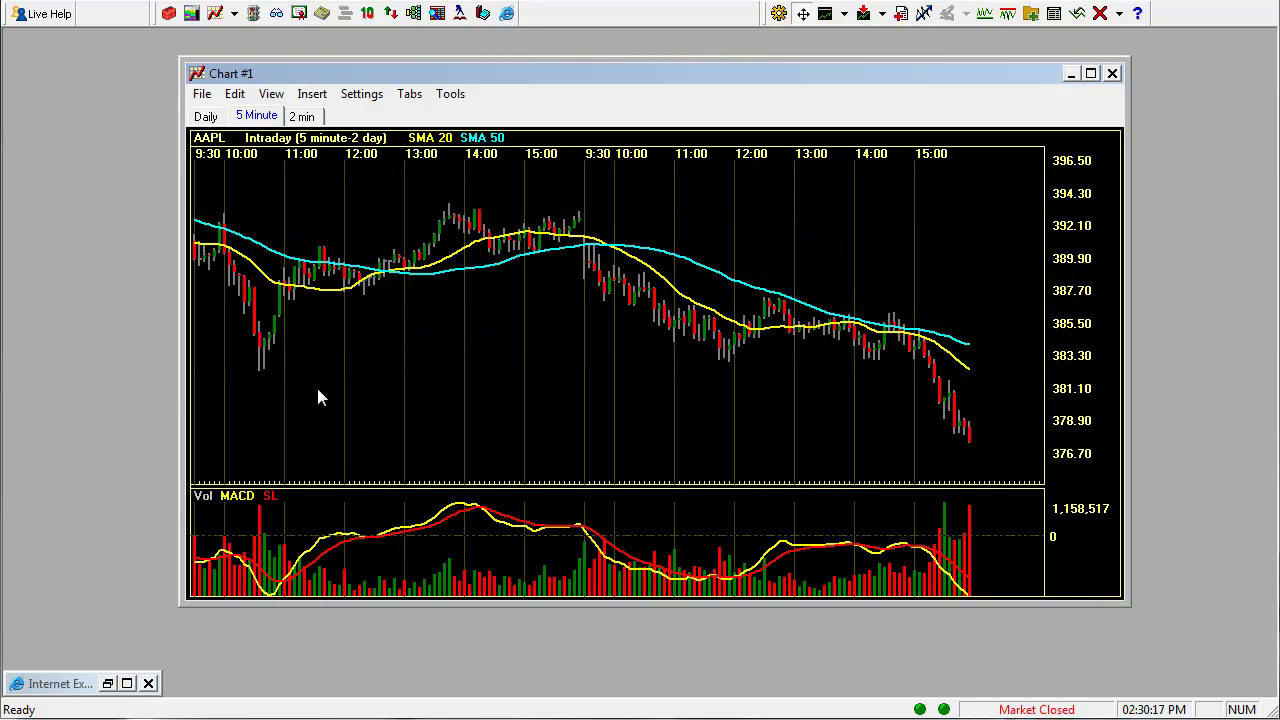